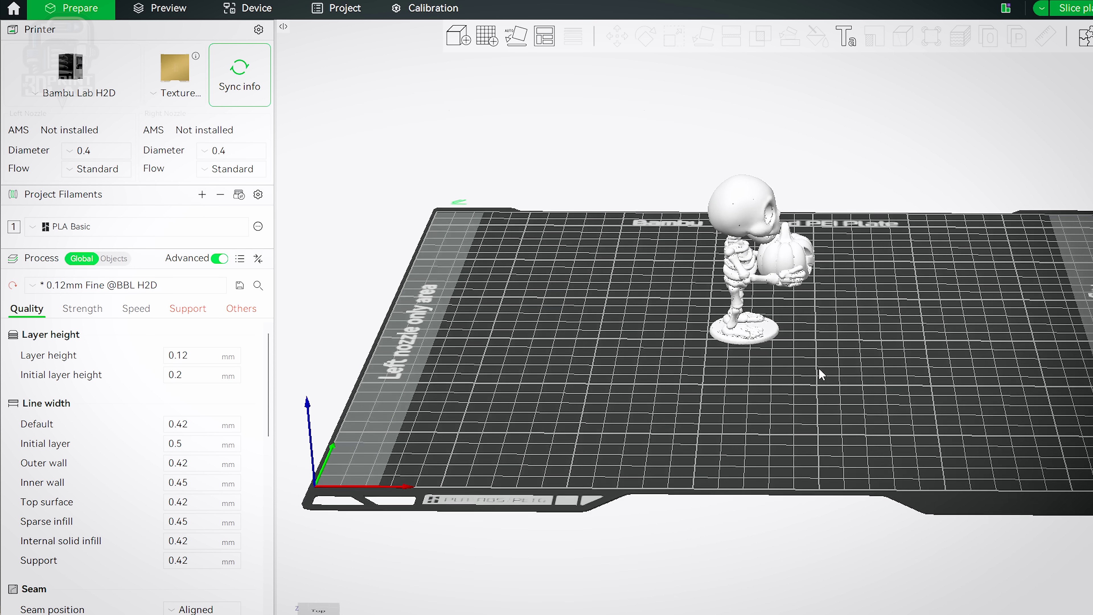
- Zoom in on the skeleton pumpkin model sitting on the H2D build plate
{"action": "scroll", "coordinate": [821, 374], "scroll_direction": "up", "scroll_amount": 3}
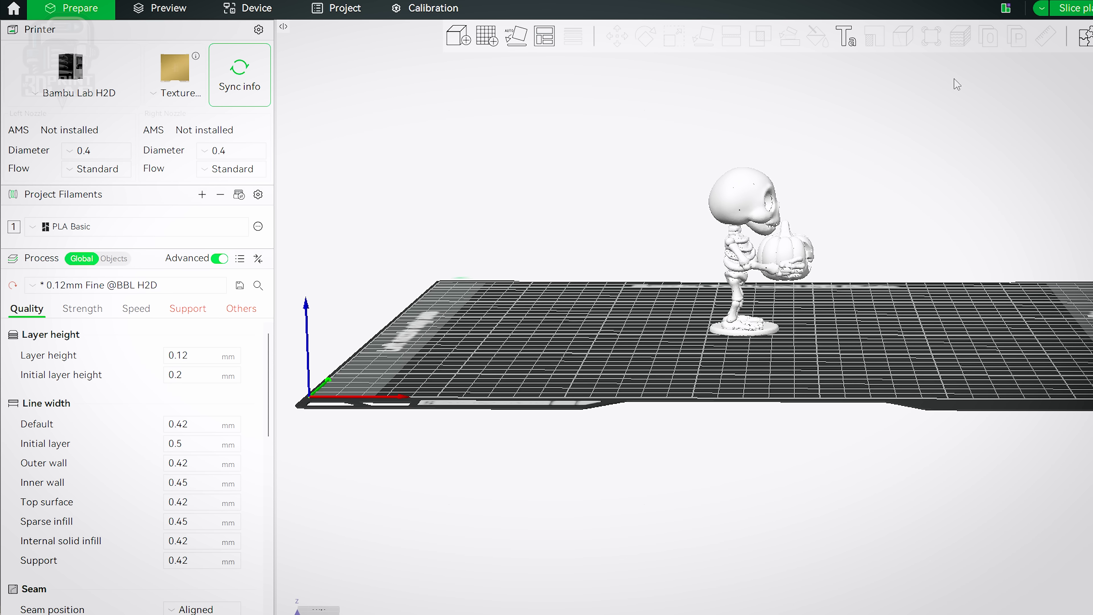
- Select the skeleton-and-pumpkin model and split it into parts _1 through _6
{"action": "key", "text": "ctrl+a"}
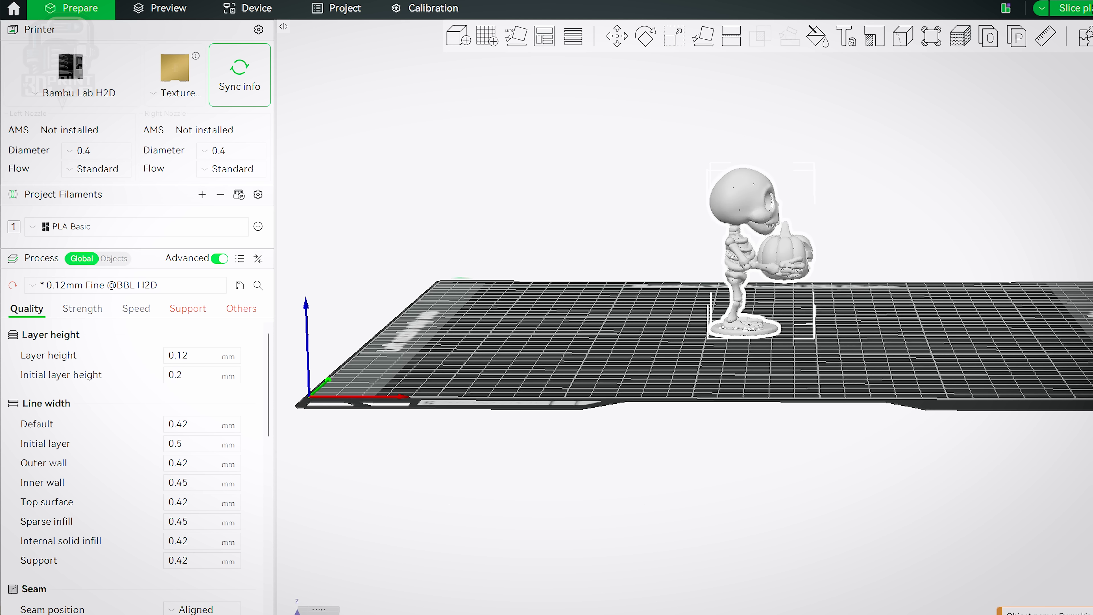
{"action": "left_click", "coordinate": [1022, 39]}
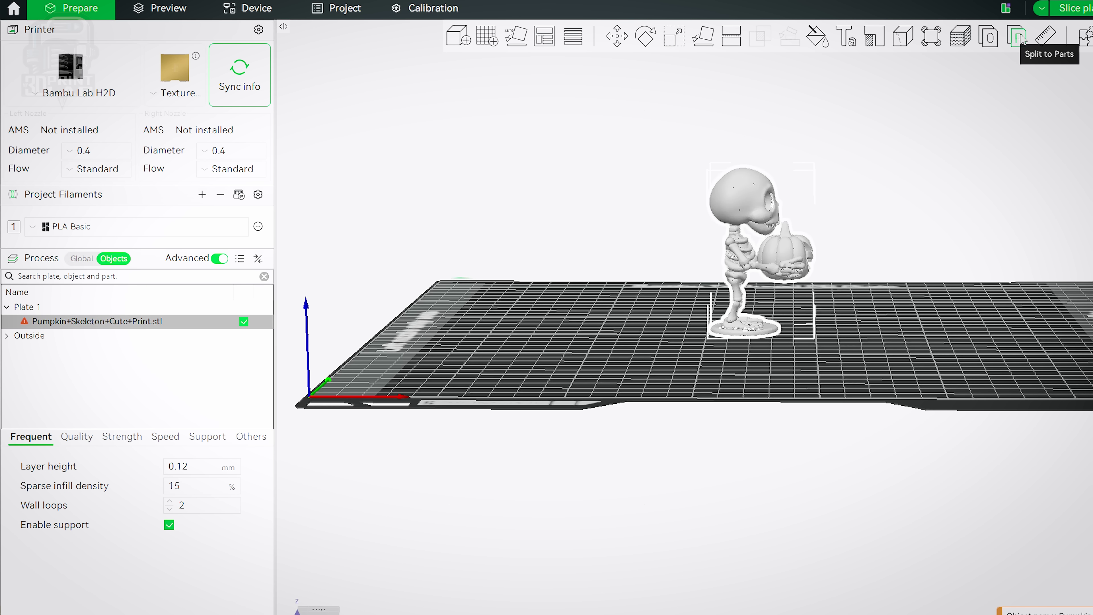
{"action": "scroll", "coordinate": [825, 319], "scroll_direction": "up", "scroll_amount": 5}
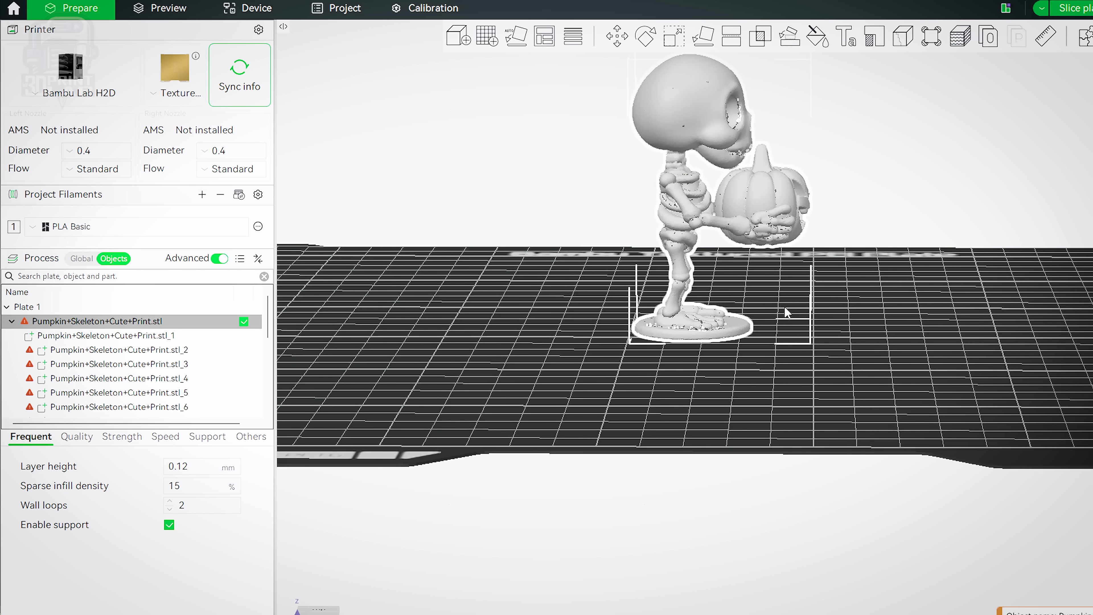
{"action": "left_click_drag", "start_coordinate": [840, 362], "coordinate": [865, 422]}
{"action": "scroll", "coordinate": [856, 430], "scroll_direction": "down", "scroll_amount": 3}
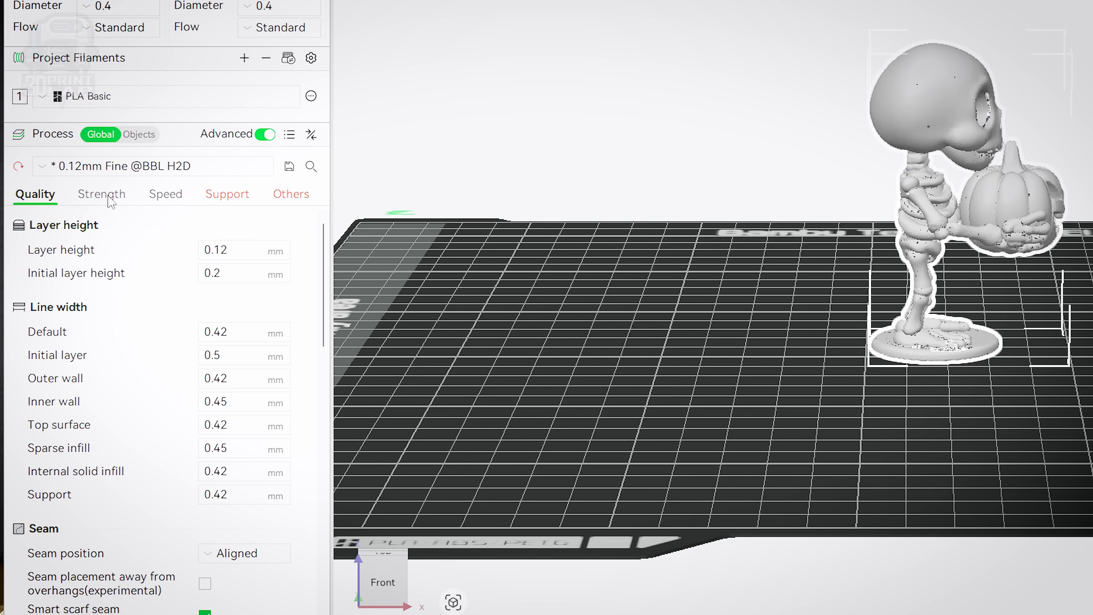
- Set the Strength sparse infill density to 5%
{"action": "left_click", "coordinate": [111, 199]}
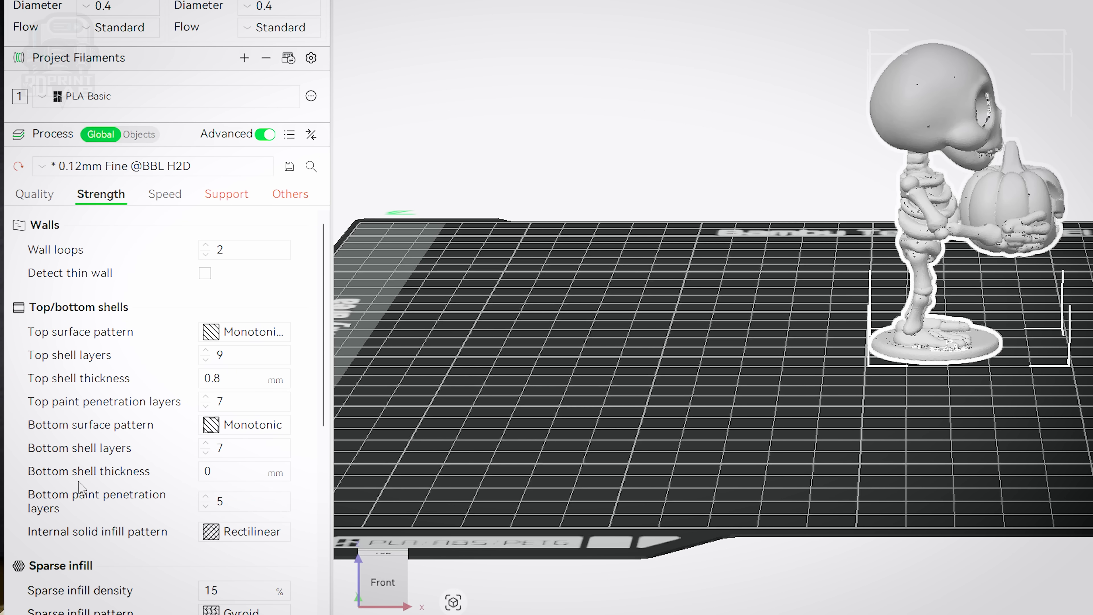
{"action": "scroll", "coordinate": [81, 488], "scroll_direction": "down", "scroll_amount": 5}
{"action": "double_click", "coordinate": [211, 342]}
{"action": "type", "text": "5"}
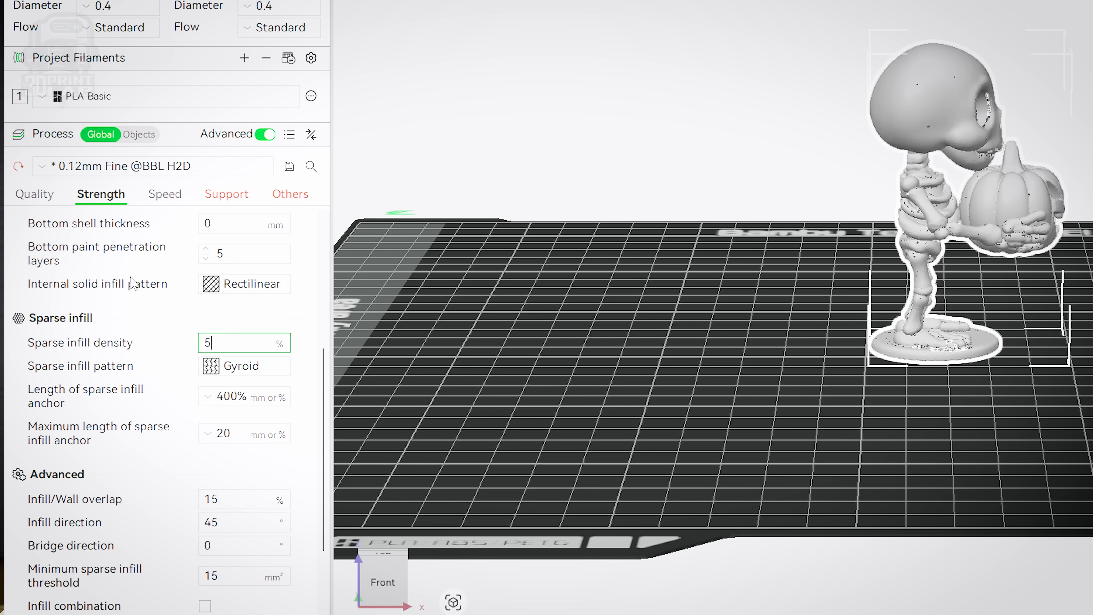
{"action": "left_click", "coordinate": [51, 197]}
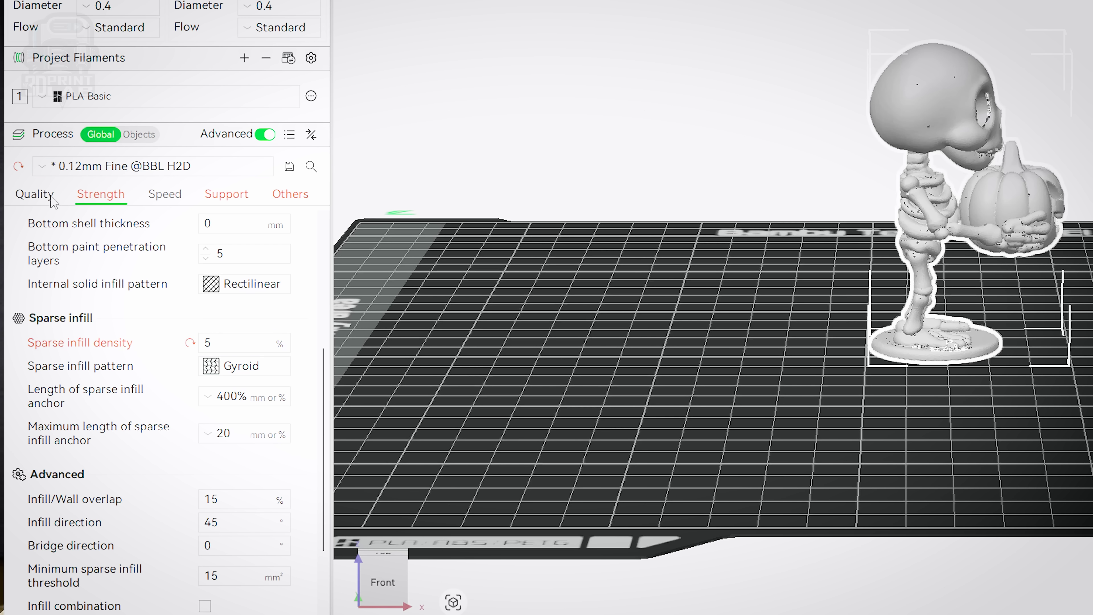
{"action": "left_click", "coordinate": [151, 168]}
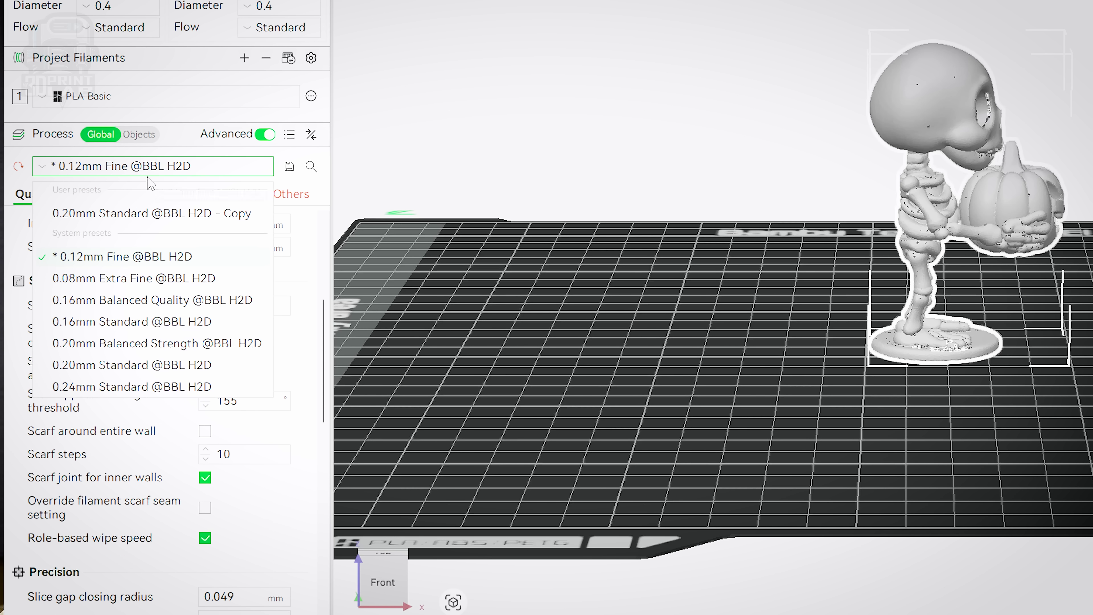
{"action": "left_click", "coordinate": [97, 366]}
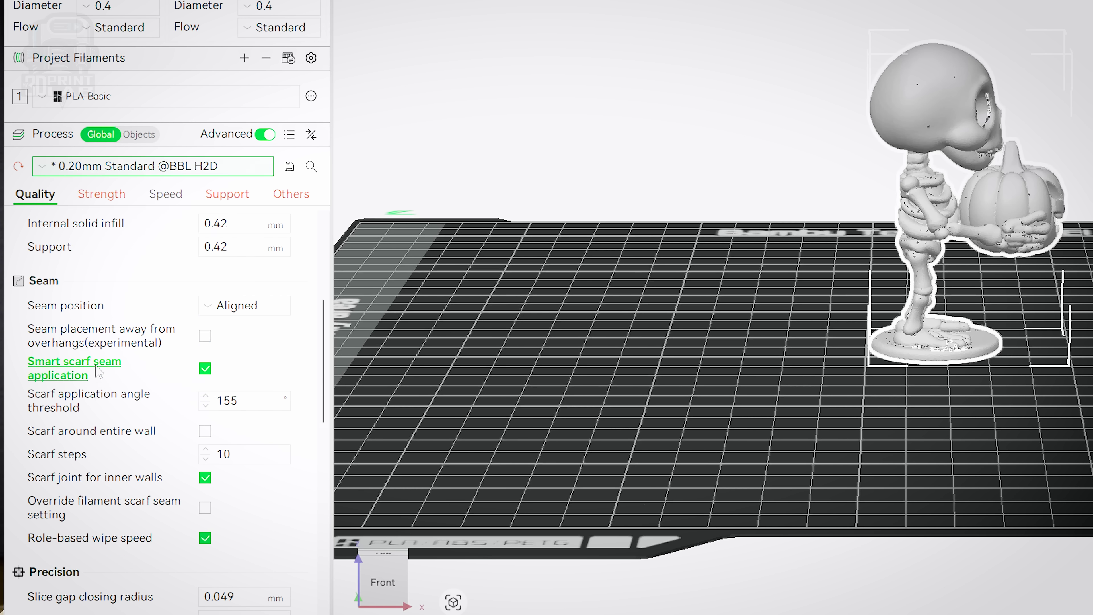
{"action": "left_click", "coordinate": [245, 197]}
{"action": "scroll", "coordinate": [247, 289], "scroll_direction": "up", "scroll_amount": 6}
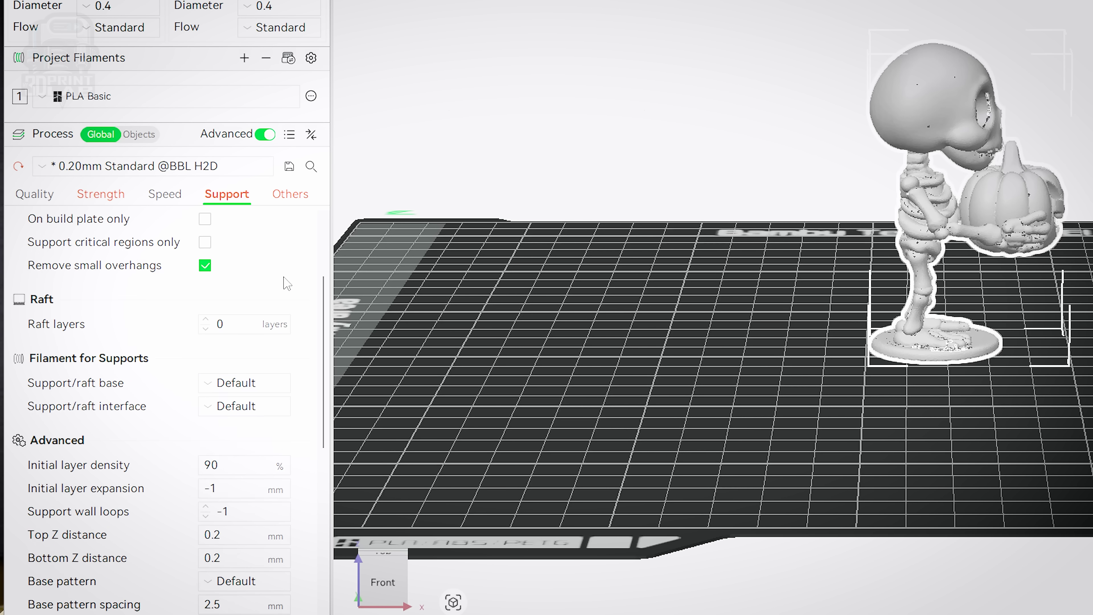
{"action": "left_click", "coordinate": [261, 301]}
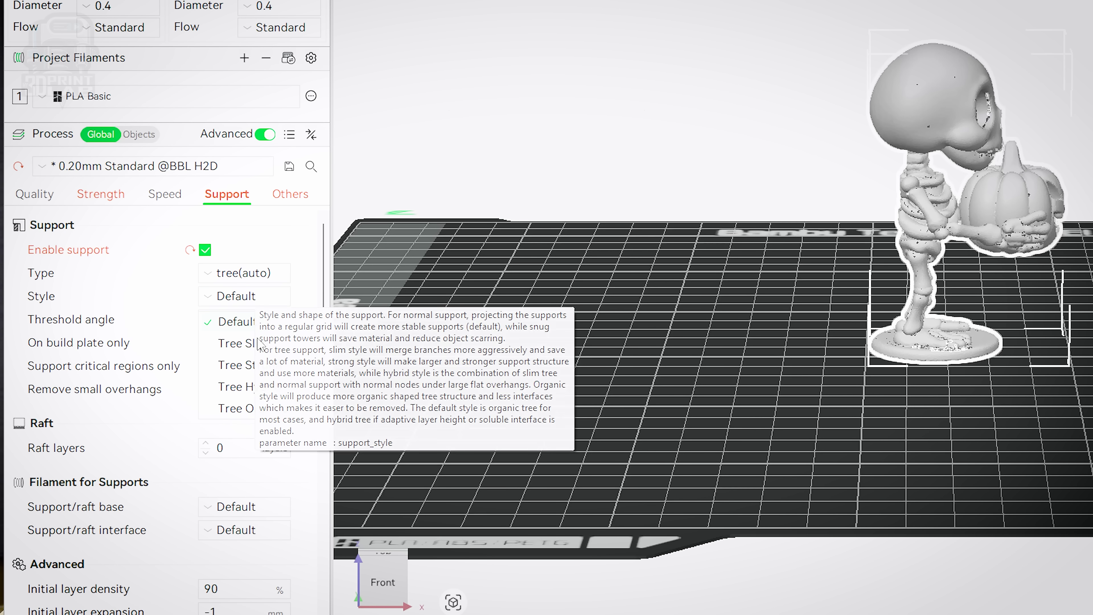
{"action": "left_click", "coordinate": [253, 409]}
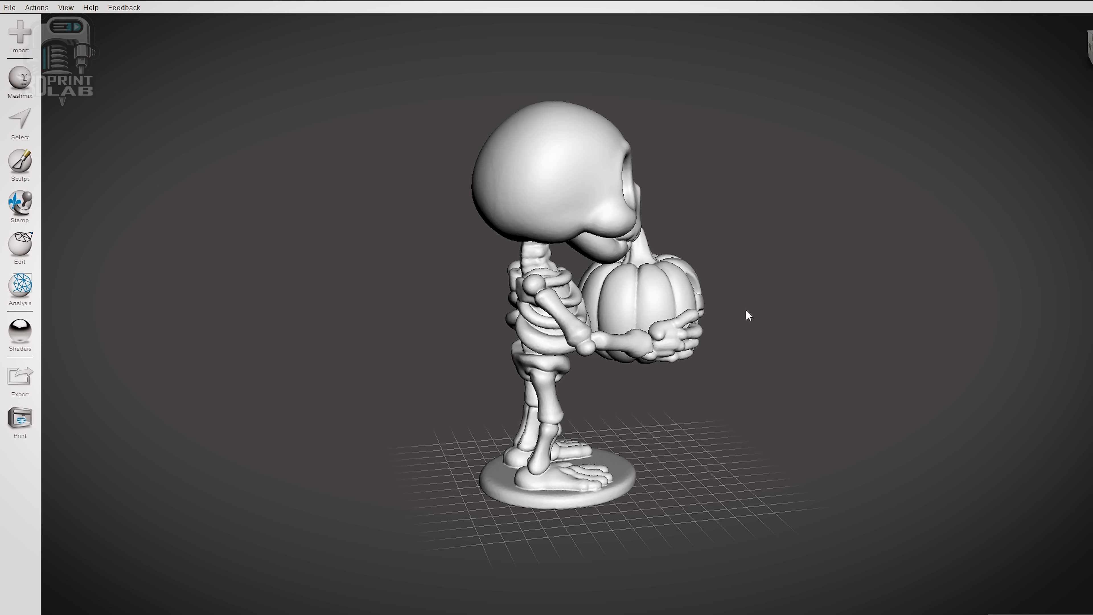
- Rotate the skeleton model to face the front, pan it sideways and adjust the zoom
{"action": "right_click_drag", "start_coordinate": [745, 309], "coordinate": [526, 312]}
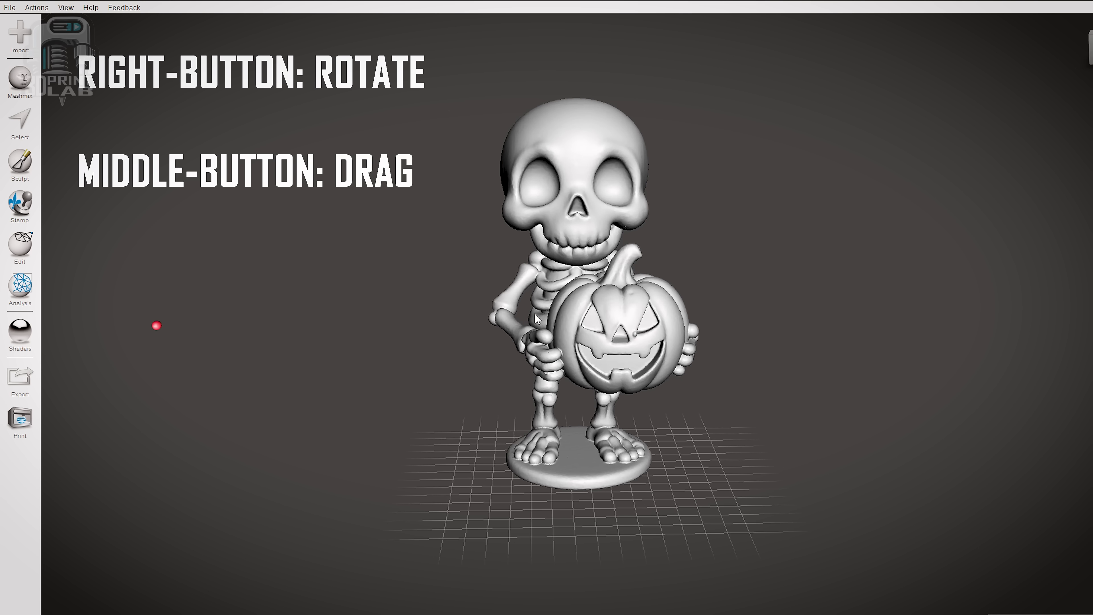
{"action": "middle_click_drag", "start_coordinate": [411, 309], "coordinate": [422, 289]}
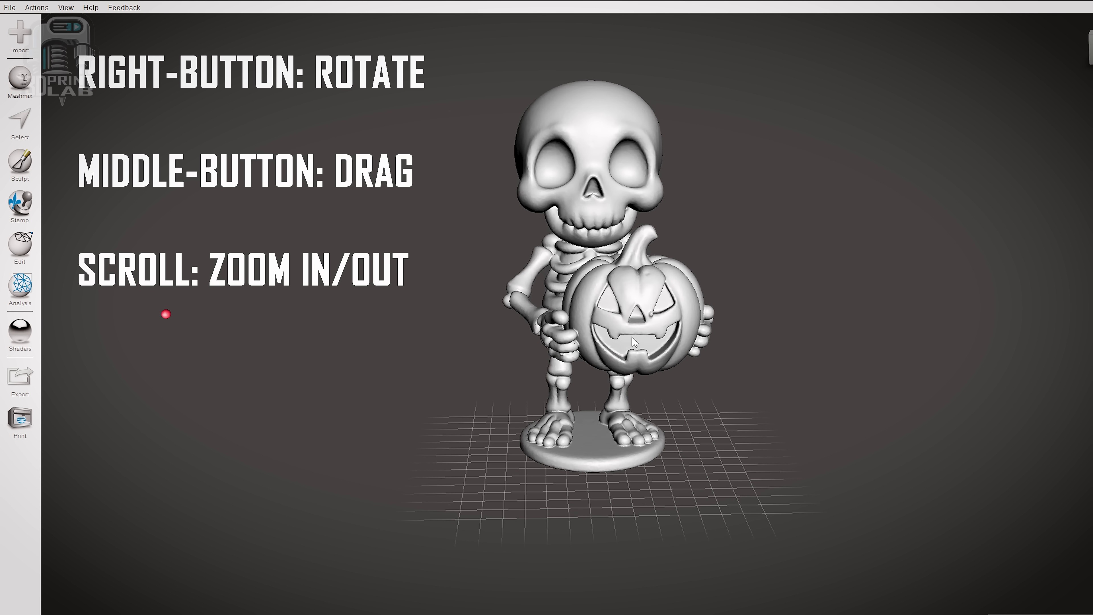
{"action": "scroll", "coordinate": [636, 292], "scroll_direction": "up", "scroll_amount": 5}
{"action": "scroll", "coordinate": [636, 293], "scroll_direction": "down", "scroll_amount": 5}
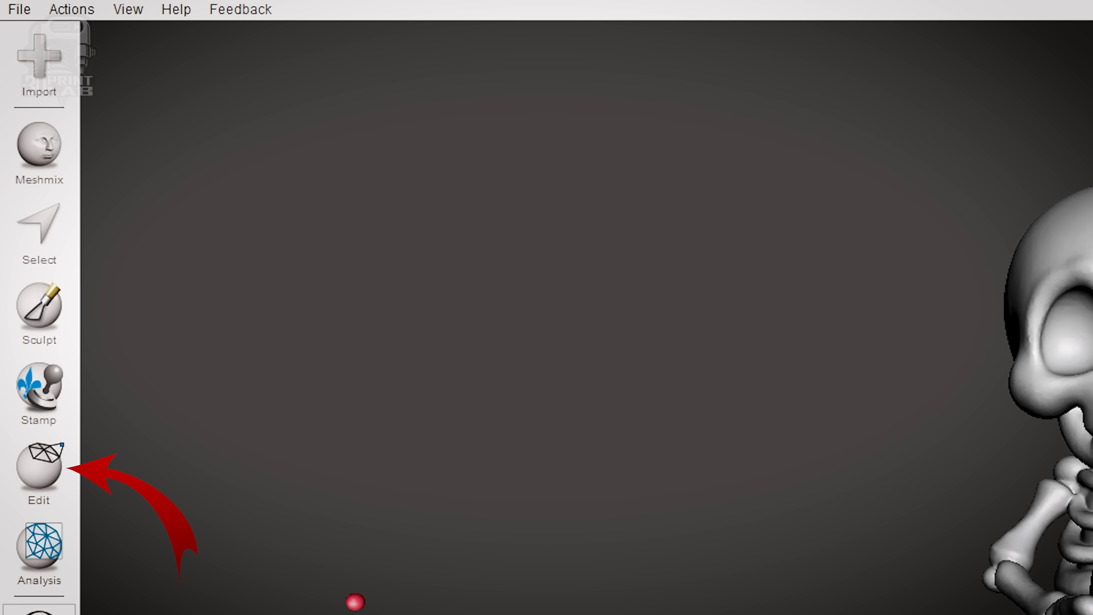
- Generate face groups on the skeleton mesh and raise the Size Threshold to 50
{"action": "left_click", "coordinate": [38, 471]}
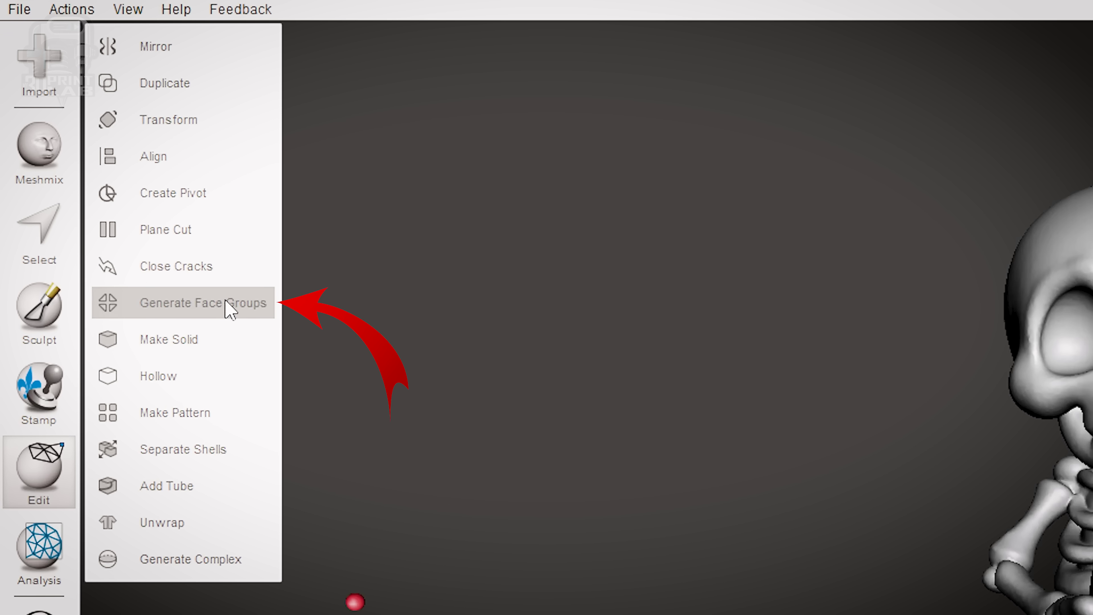
{"action": "left_click", "coordinate": [248, 306]}
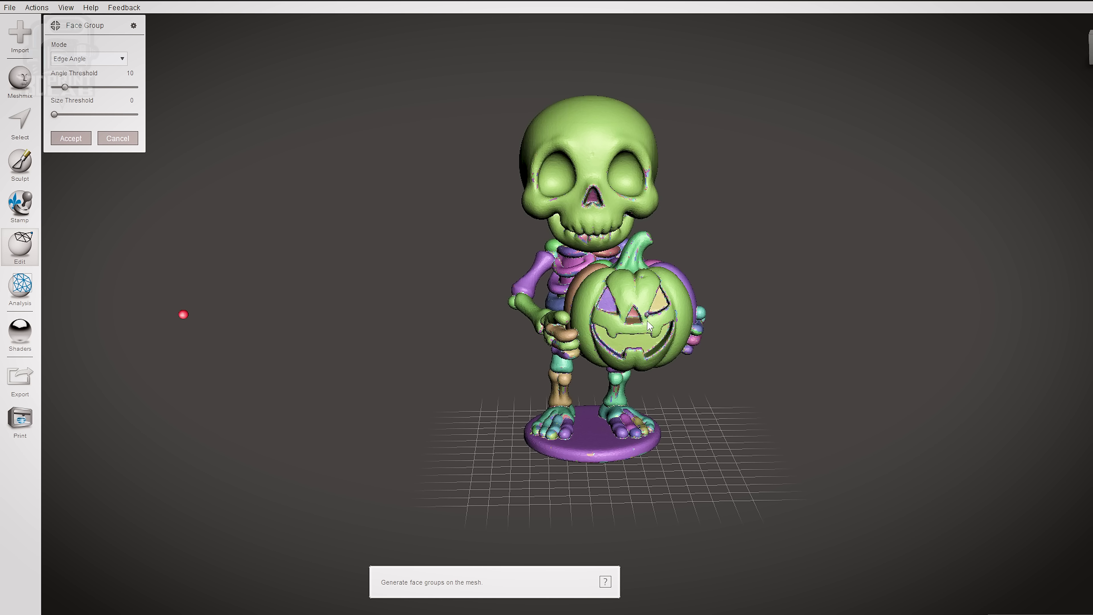
{"action": "mouse_move", "coordinate": [715, 346]}
{"action": "right_mouse_down"}
{"action": "mouse_move", "coordinate": [601, 387]}
{"action": "mouse_move", "coordinate": [754, 322]}
{"action": "mouse_move", "coordinate": [802, 340]}
{"action": "mouse_move", "coordinate": [595, 335]}
{"action": "mouse_move", "coordinate": [613, 351]}
{"action": "right_mouse_up"}
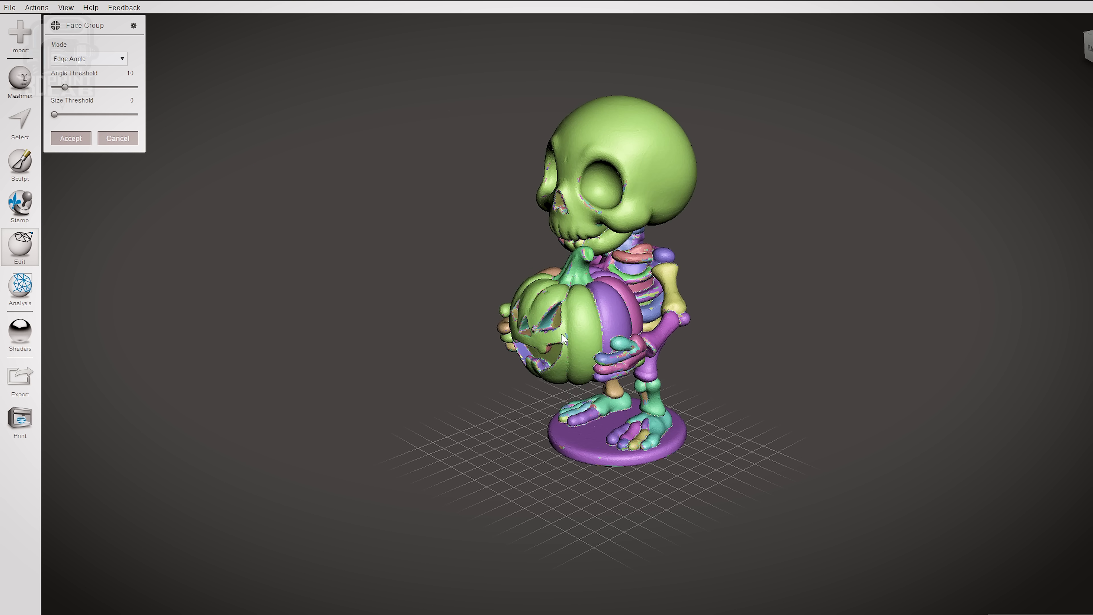
{"action": "scroll", "coordinate": [562, 338], "scroll_direction": "up", "scroll_amount": 6}
{"action": "scroll", "coordinate": [516, 319], "scroll_direction": "up", "scroll_amount": 1}
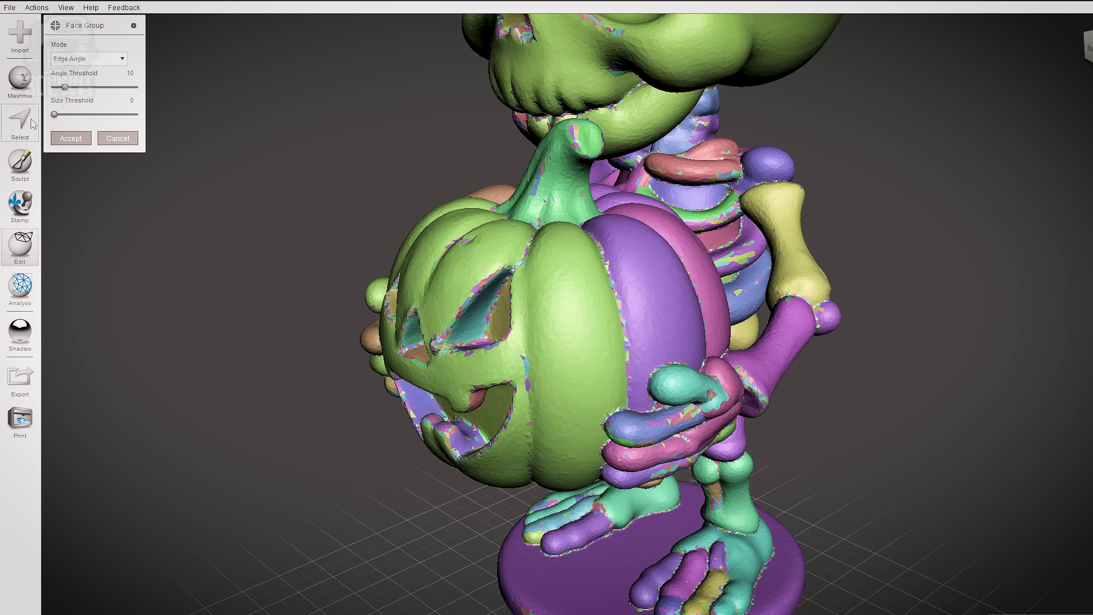
{"action": "left_click_drag", "start_coordinate": [55, 114], "coordinate": [114, 115]}
- Adjust Size Threshold and Angle Threshold to about 18.55 so the pumpkin becomes one tan group
{"action": "left_click_drag", "start_coordinate": [31, 134], "coordinate": [159, 120]}
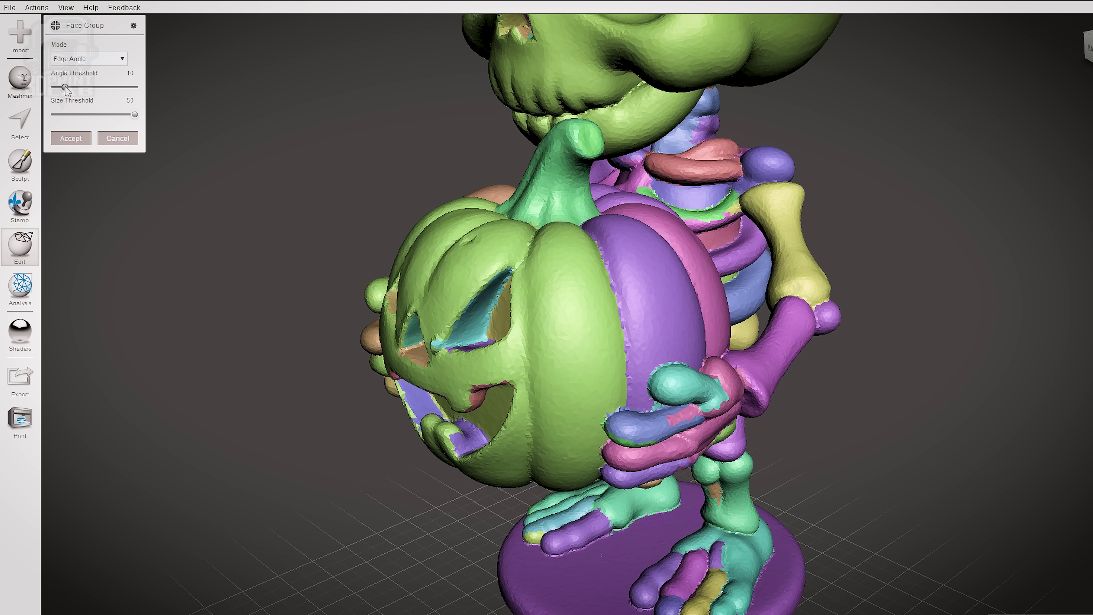
{"action": "left_click_drag", "start_coordinate": [65, 86], "coordinate": [78, 88]}
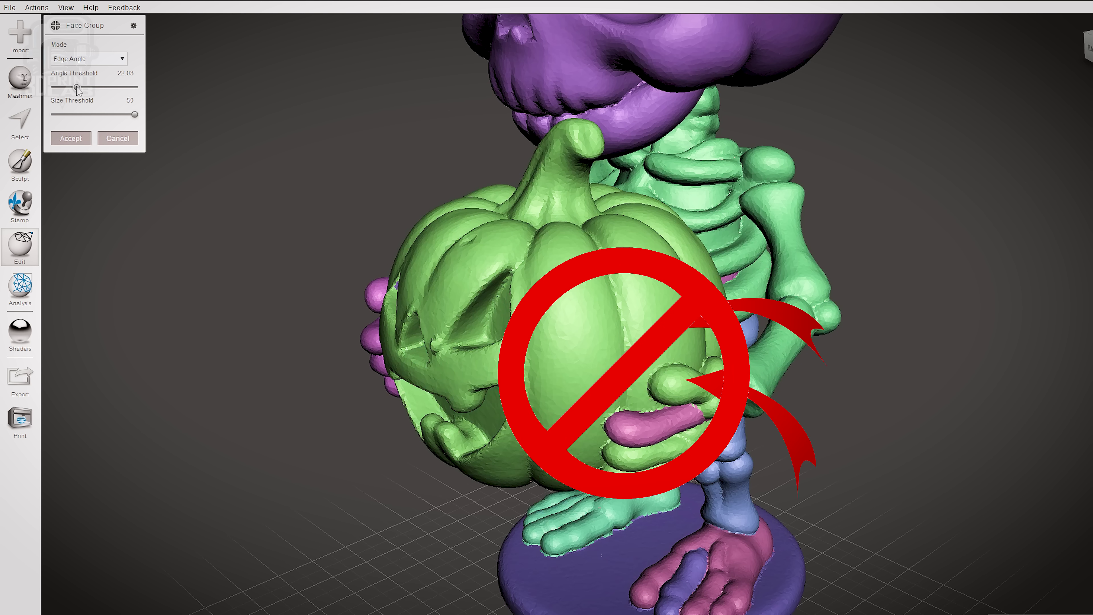
{"action": "left_click_drag", "start_coordinate": [74, 86], "coordinate": [72, 87]}
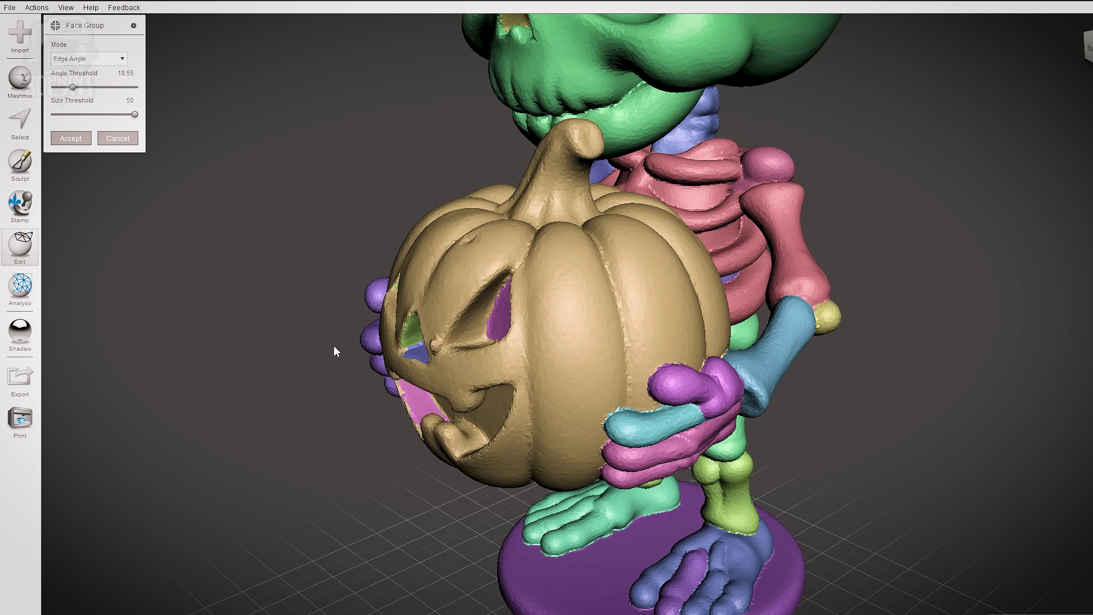
{"action": "right_click_drag", "start_coordinate": [334, 345], "coordinate": [379, 344]}
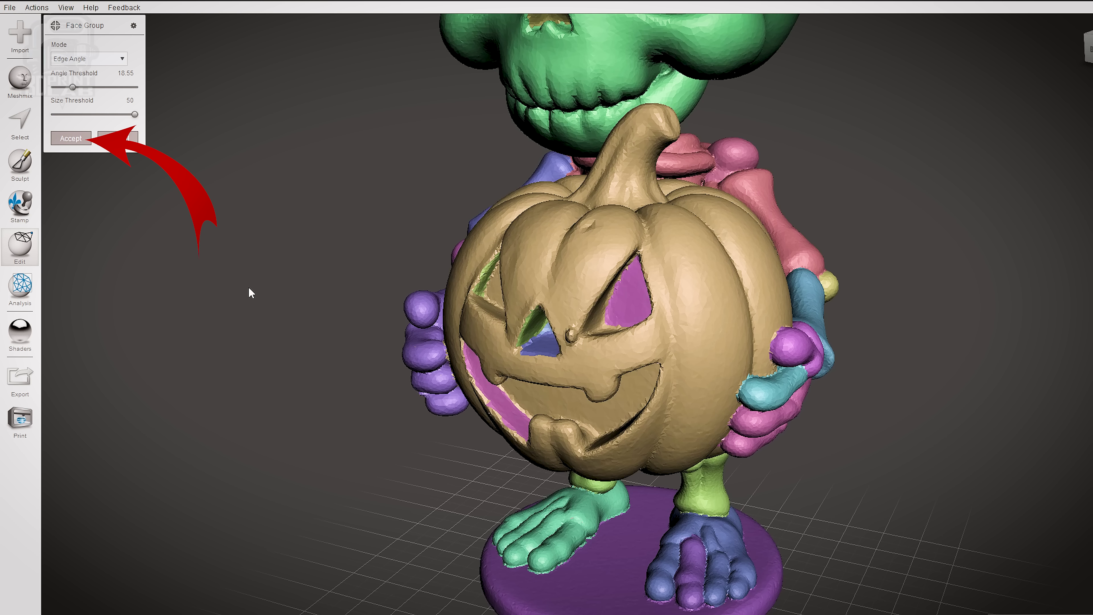
- Accept the face groups and double-click the pumpkin to select its whole tan group
{"action": "left_click", "coordinate": [71, 138]}
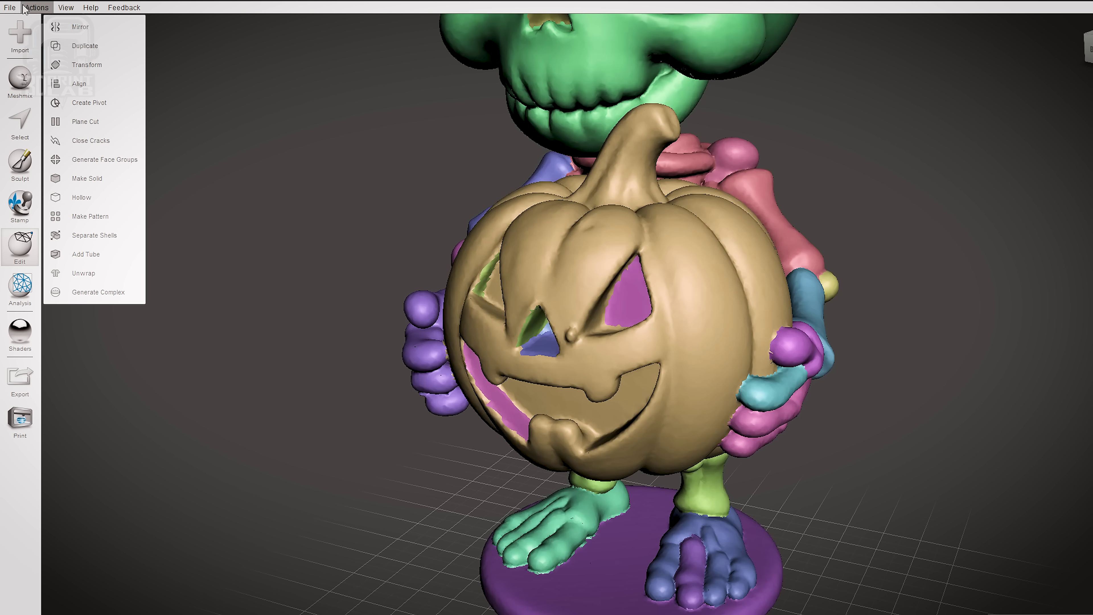
{"action": "left_click", "coordinate": [10, 7]}
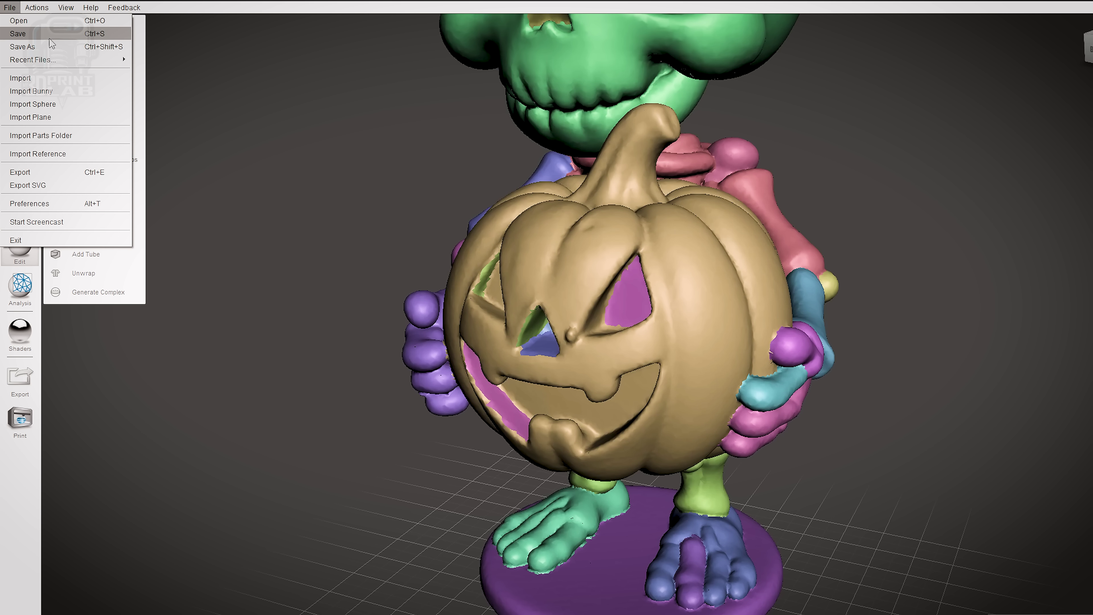
{"action": "key", "text": "Escape"}
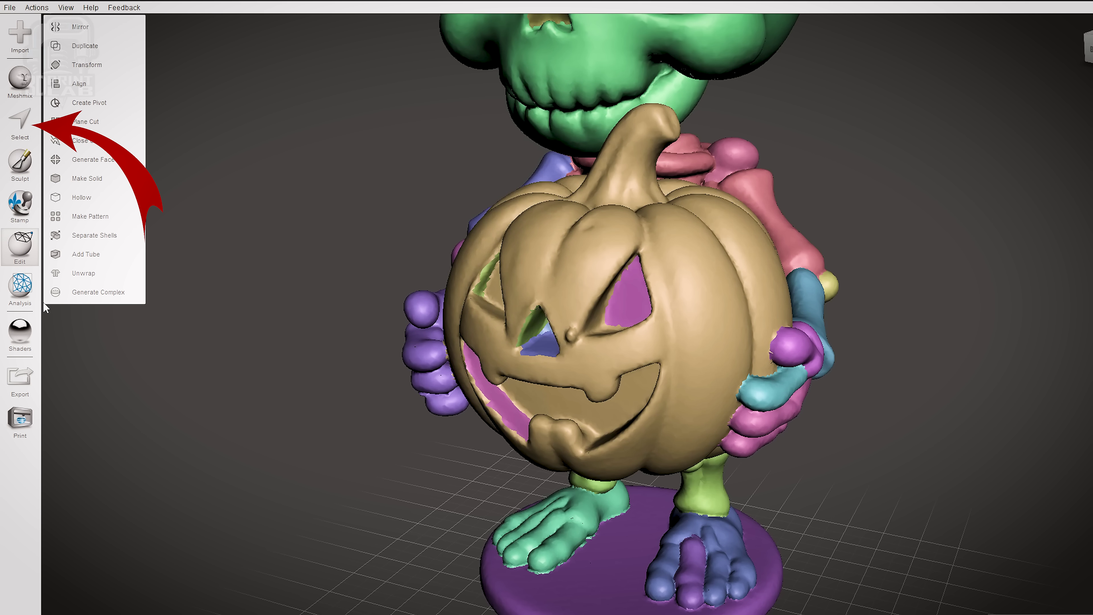
{"action": "left_click", "coordinate": [22, 128]}
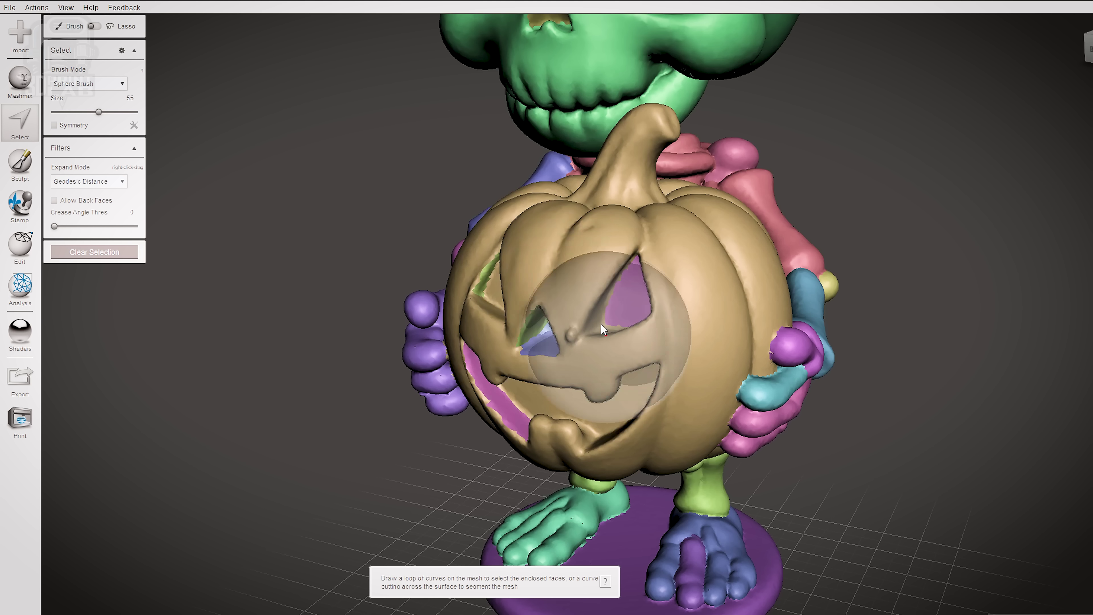
{"action": "double_click", "coordinate": [569, 296]}
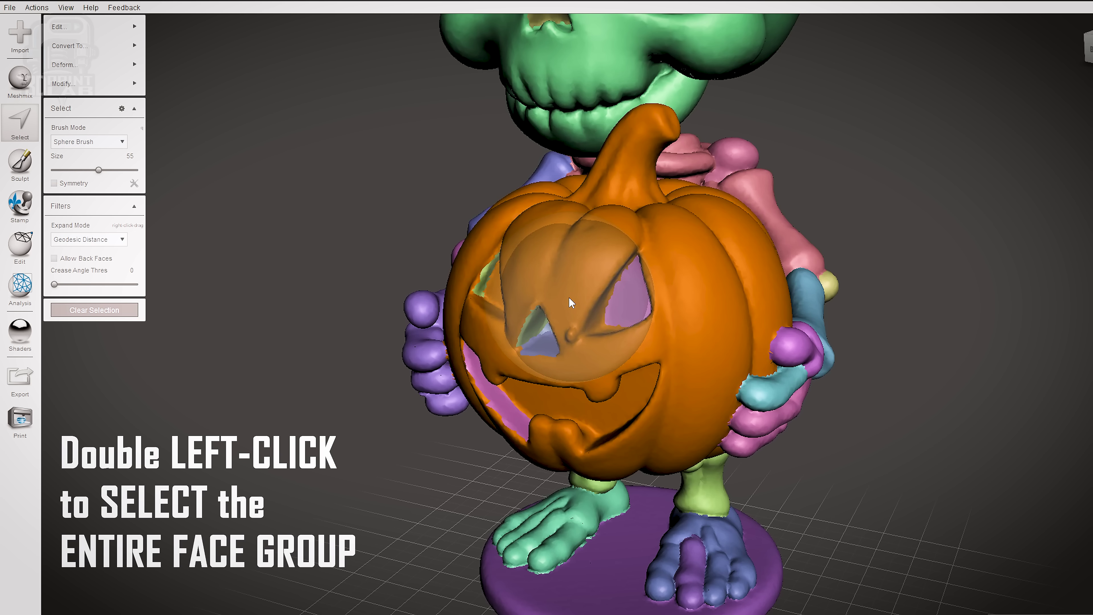
- Paint the selection over the inner surfaces of the pumpkin's eyes, nose and mouth
{"action": "right_click_drag", "start_coordinate": [361, 546], "coordinate": [400, 528]}
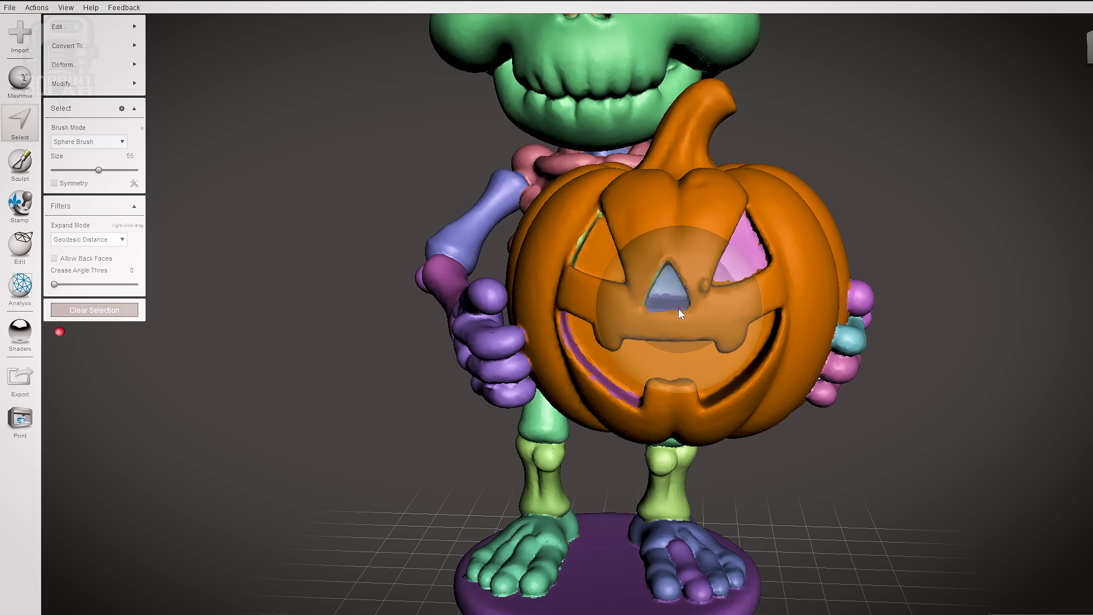
{"action": "scroll", "coordinate": [667, 302], "scroll_direction": "up", "scroll_amount": 5}
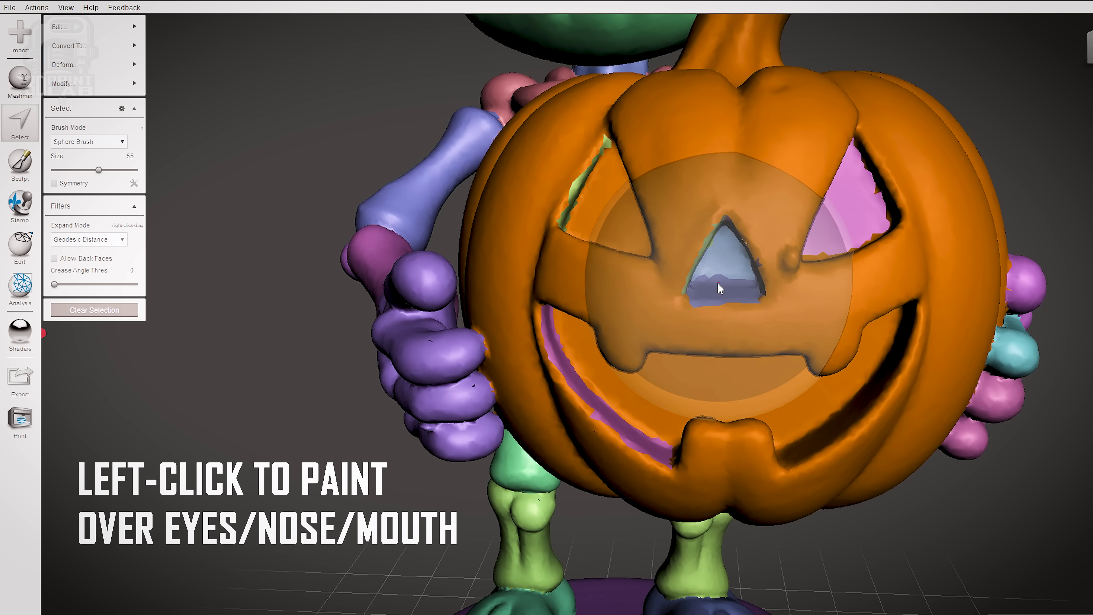
{"action": "mouse_move", "coordinate": [719, 289]}
{"action": "left_mouse_down"}
{"action": "mouse_move", "coordinate": [721, 243]}
{"action": "mouse_move", "coordinate": [648, 234]}
{"action": "left_mouse_up"}
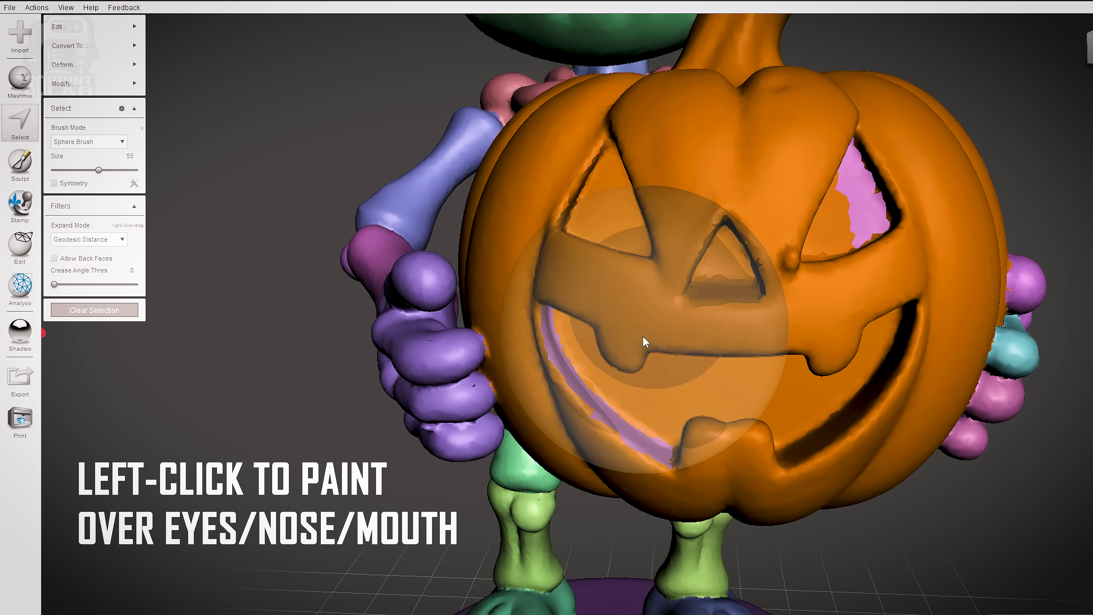
{"action": "mouse_move", "coordinate": [643, 341]}
{"action": "left_mouse_down"}
{"action": "mouse_move", "coordinate": [634, 362]}
{"action": "mouse_move", "coordinate": [689, 389]}
{"action": "left_mouse_up"}
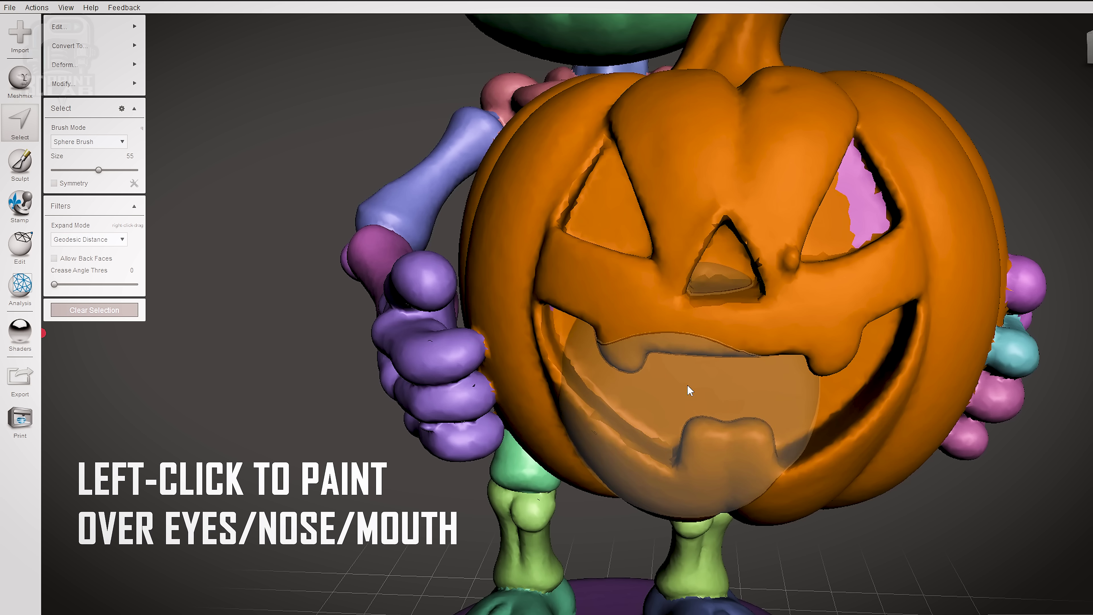
{"action": "left_click_drag", "start_coordinate": [819, 276], "coordinate": [818, 228]}
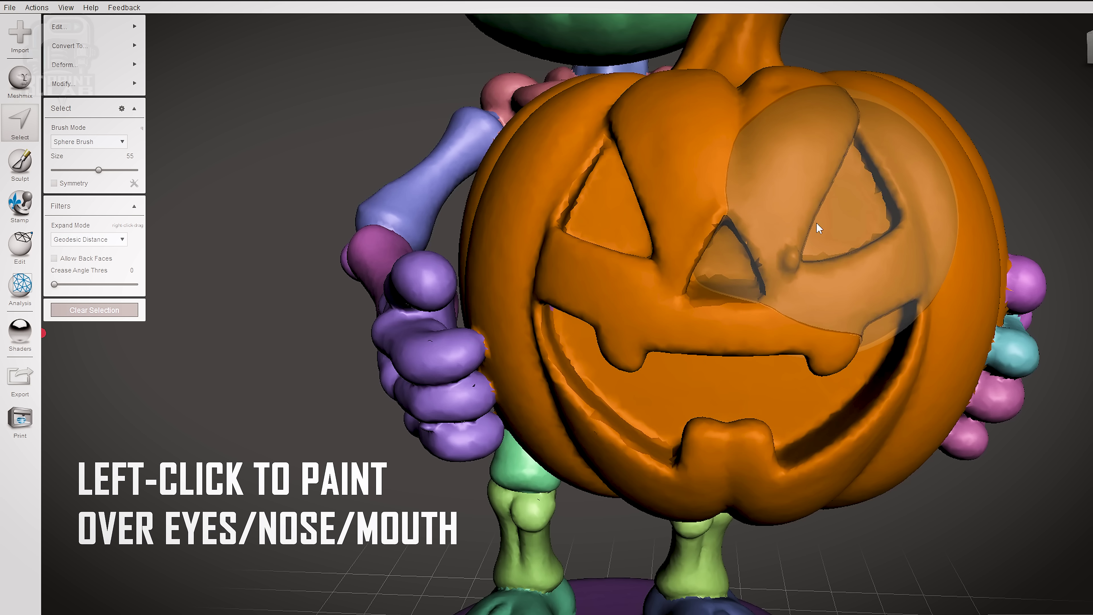
{"action": "scroll", "coordinate": [803, 384], "scroll_direction": "up", "scroll_amount": 3}
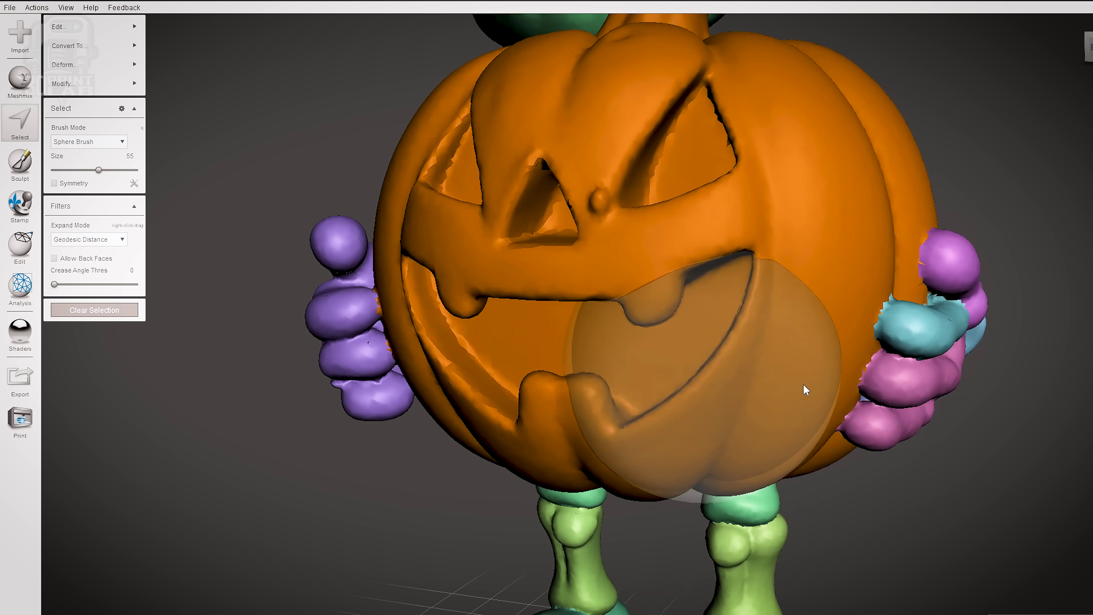
{"action": "scroll", "coordinate": [791, 369], "scroll_direction": "down", "scroll_amount": 3}
{"action": "right_click_drag", "start_coordinate": [791, 369], "coordinate": [834, 409]}
{"action": "scroll", "coordinate": [895, 474], "scroll_direction": "up", "scroll_amount": 3}
{"action": "scroll", "coordinate": [895, 474], "scroll_direction": "down", "scroll_amount": 3}
{"action": "scroll", "coordinate": [843, 407], "scroll_direction": "up", "scroll_amount": 3}
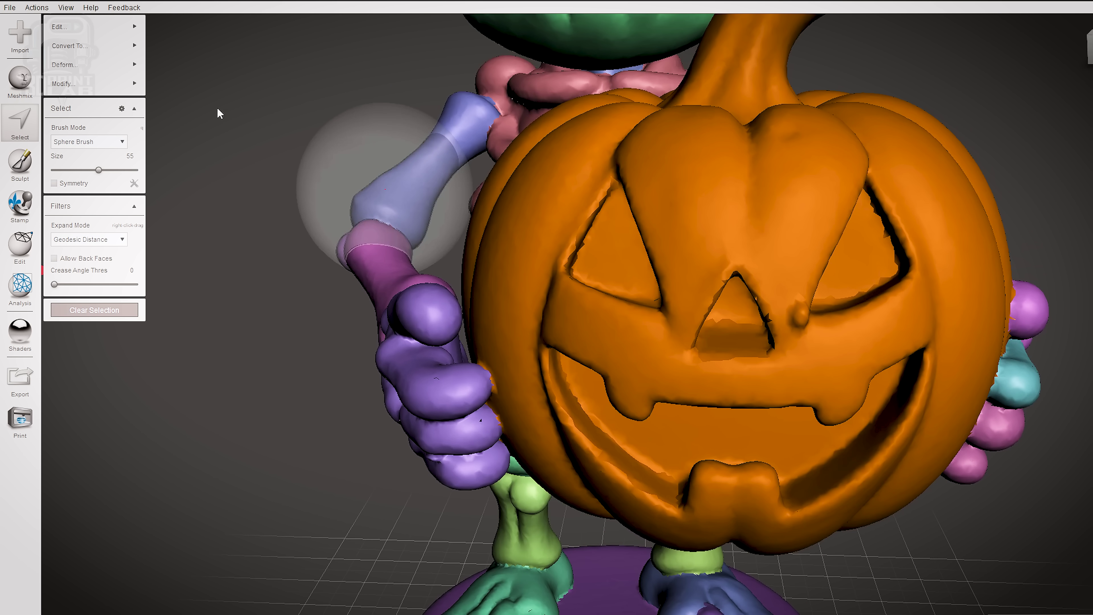
{"action": "mouse_move", "coordinate": [79, 30]}
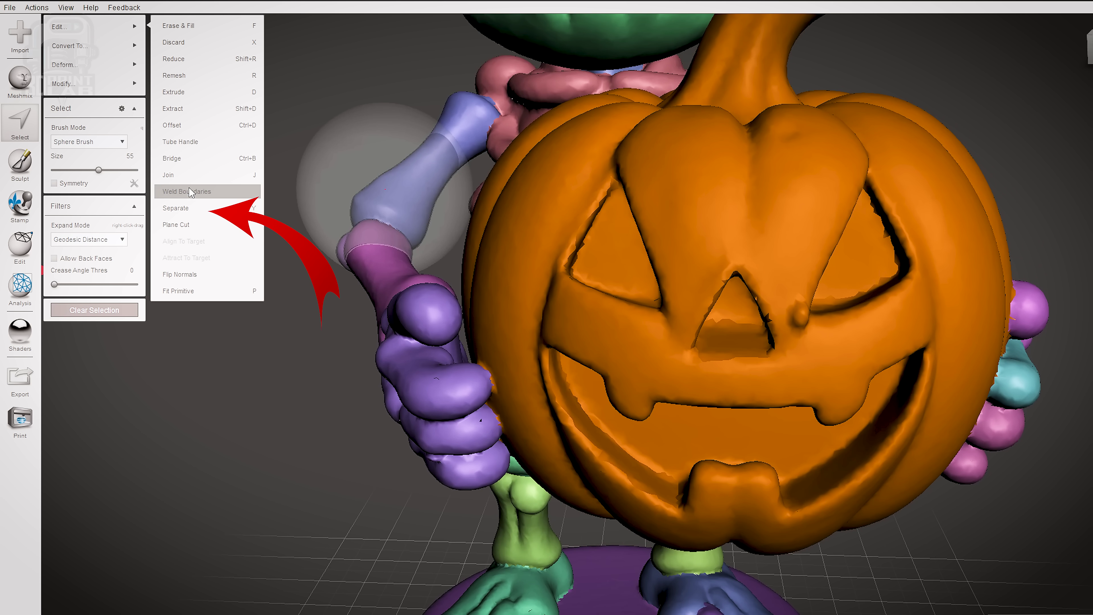
- Separate the selected pumpkin into its own object
{"action": "left_click", "coordinate": [192, 209]}
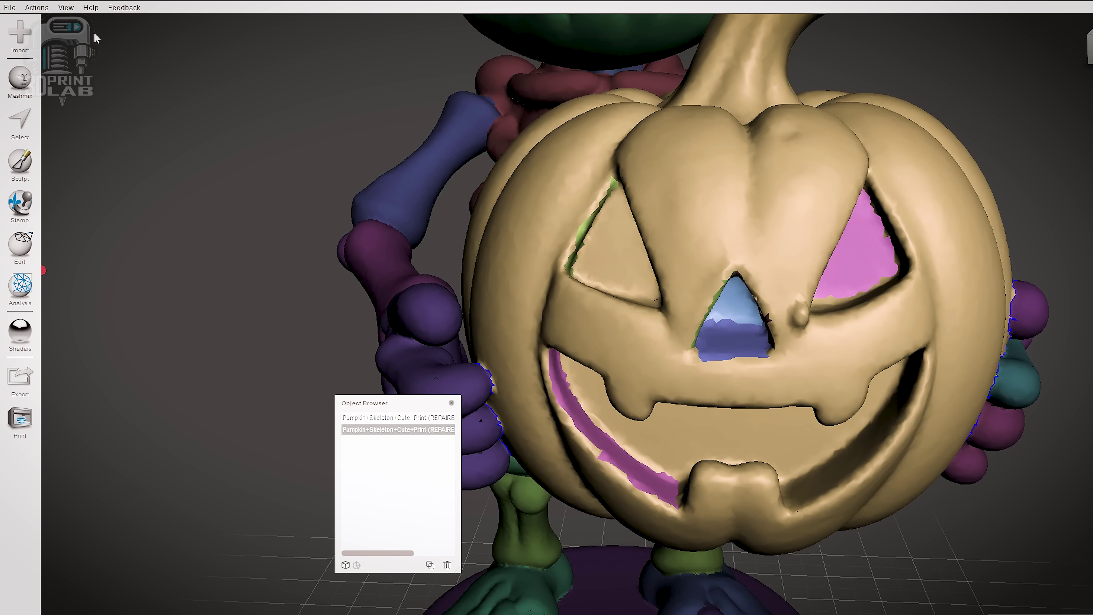
{"action": "left_click", "coordinate": [67, 8]}
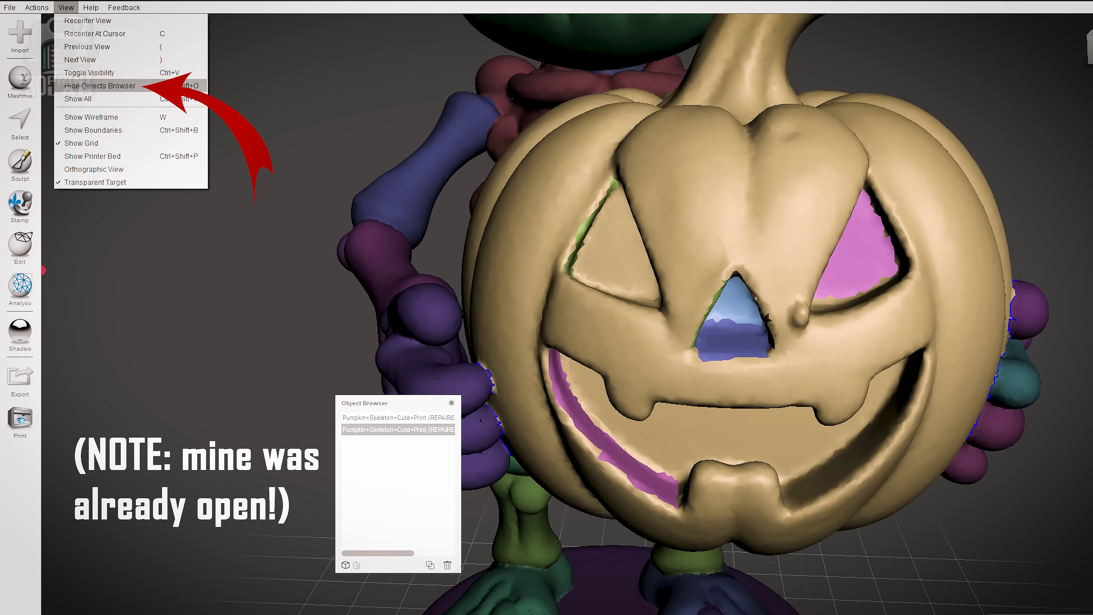
{"action": "left_click", "coordinate": [391, 409]}
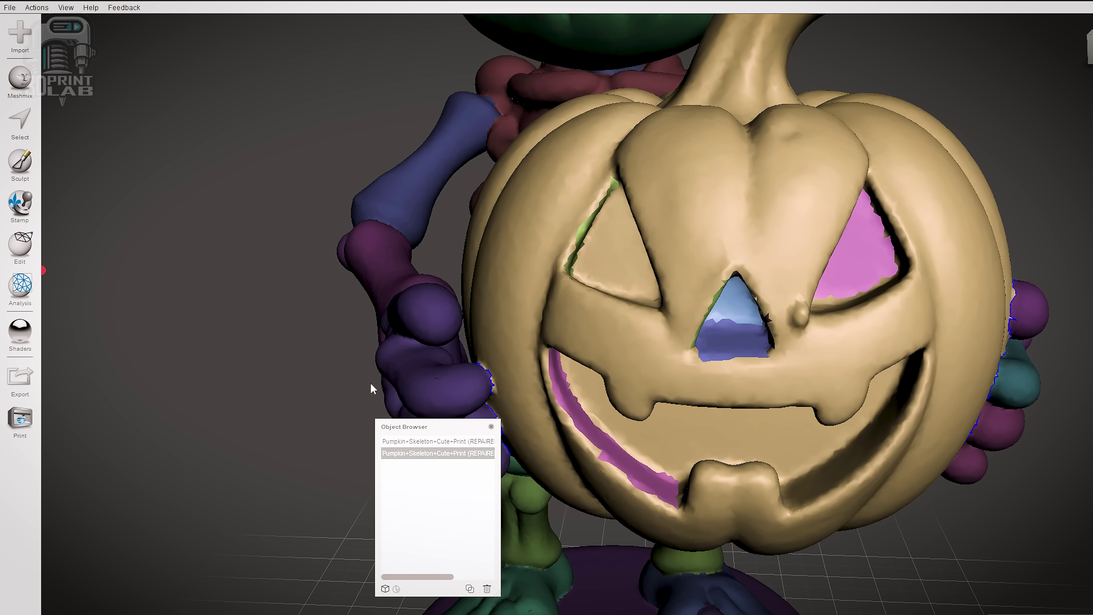
- Move the Object Browser to the top-left and enlarge it so full names show
{"action": "left_click_drag", "start_coordinate": [372, 389], "coordinate": [145, 20]}
{"action": "scroll", "coordinate": [662, 306], "scroll_direction": "down", "scroll_amount": 2}
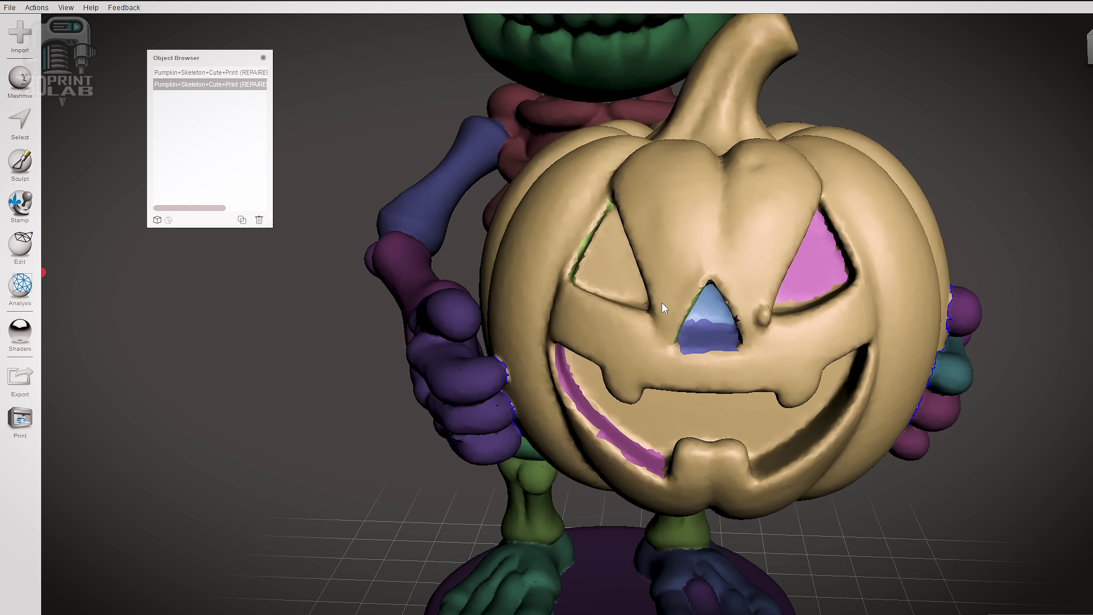
{"action": "scroll", "coordinate": [661, 302], "scroll_direction": "down", "scroll_amount": 5}
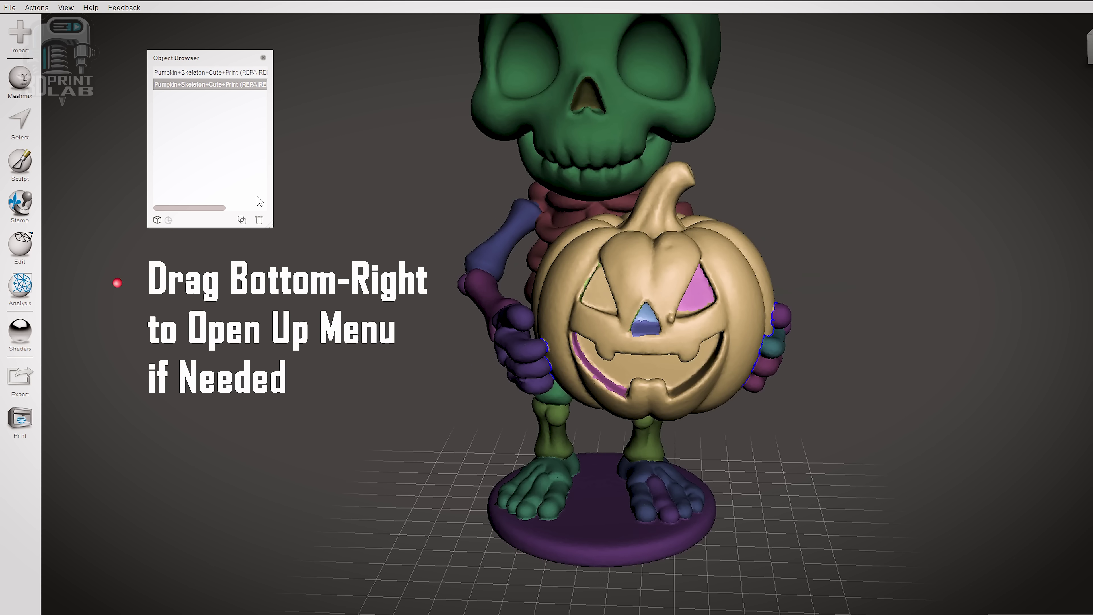
{"action": "left_click_drag", "start_coordinate": [271, 227], "coordinate": [344, 254]}
- Toggle the skeleton and pumpkin rows' visibility to view each piece alone
{"action": "left_click", "coordinate": [332, 73]}
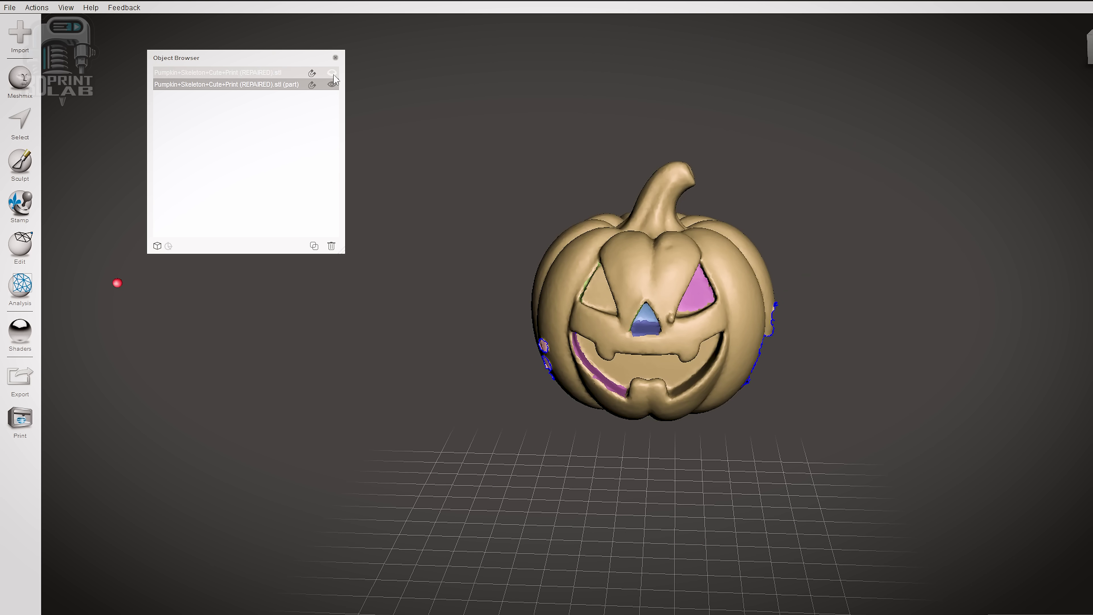
{"action": "left_click", "coordinate": [332, 73]}
{"action": "left_click", "coordinate": [332, 85]}
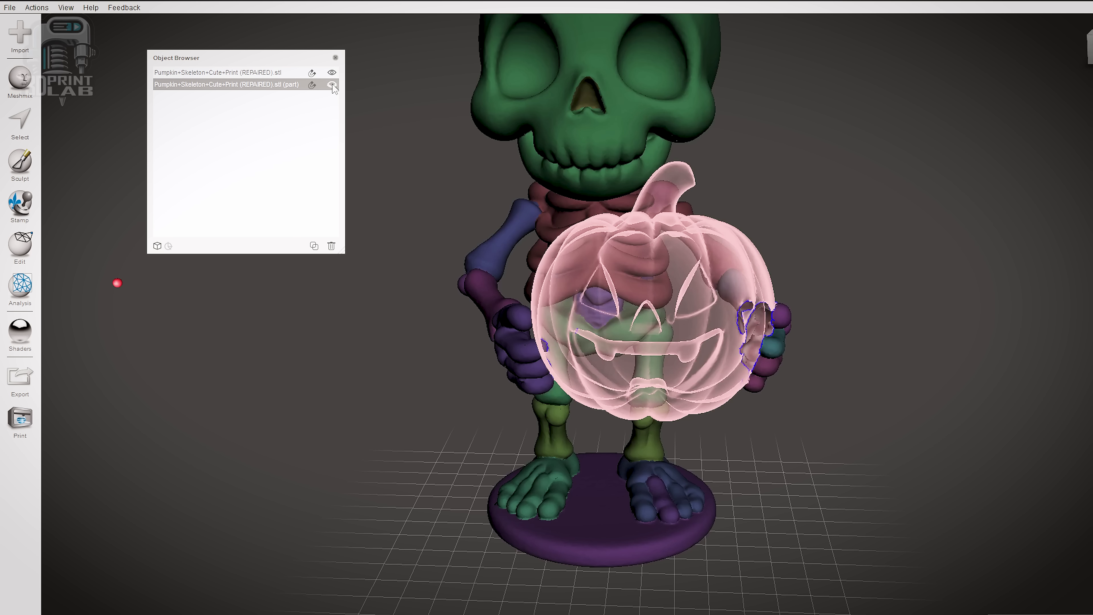
{"action": "left_click", "coordinate": [332, 85]}
{"action": "left_click", "coordinate": [332, 73]}
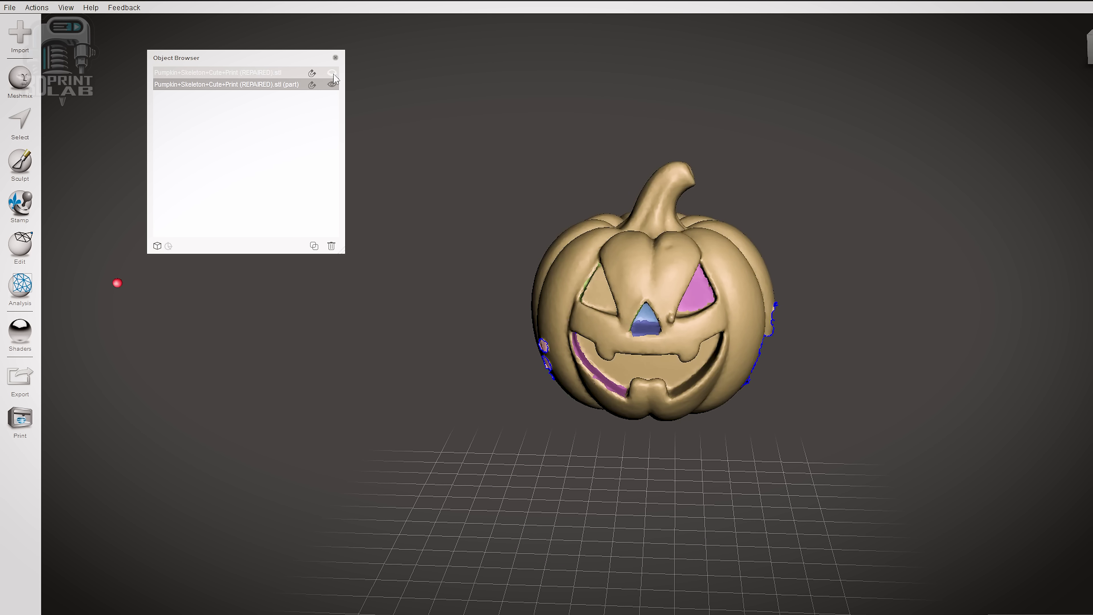
{"action": "left_click", "coordinate": [332, 73]}
{"action": "right_click_drag", "start_coordinate": [821, 408], "coordinate": [830, 383]}
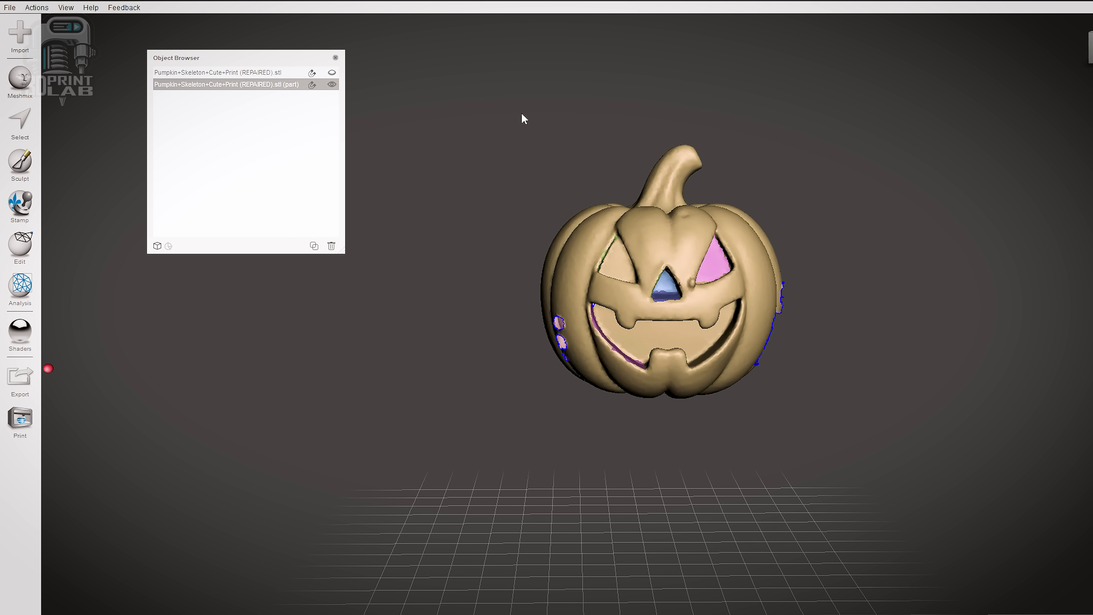
- Select the skeleton row and move the Object Browser to the right side
{"action": "left_click", "coordinate": [331, 73]}
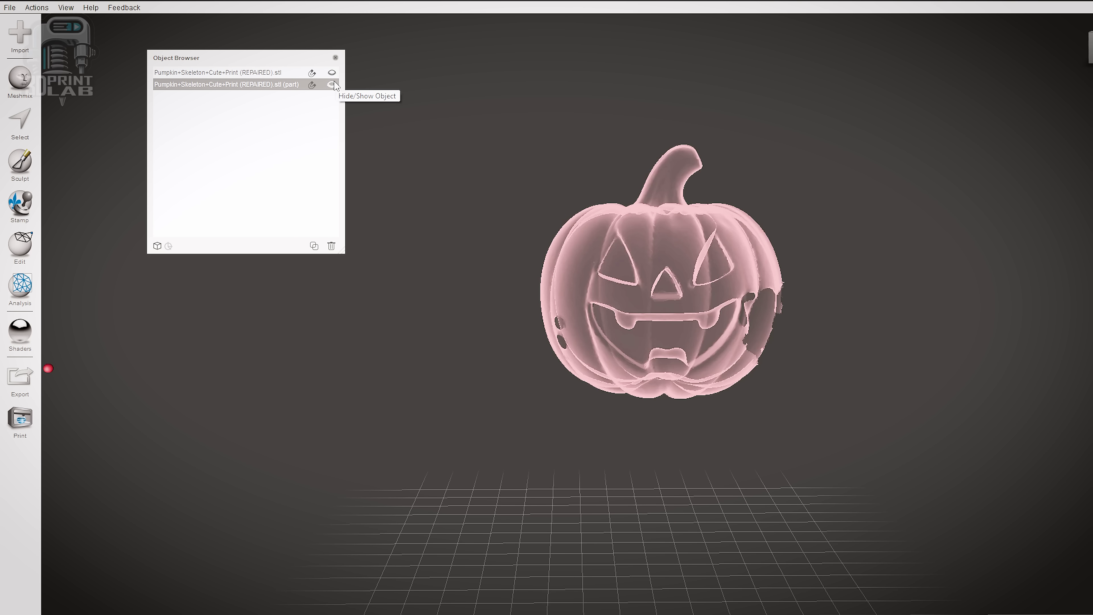
{"action": "left_click", "coordinate": [332, 72]}
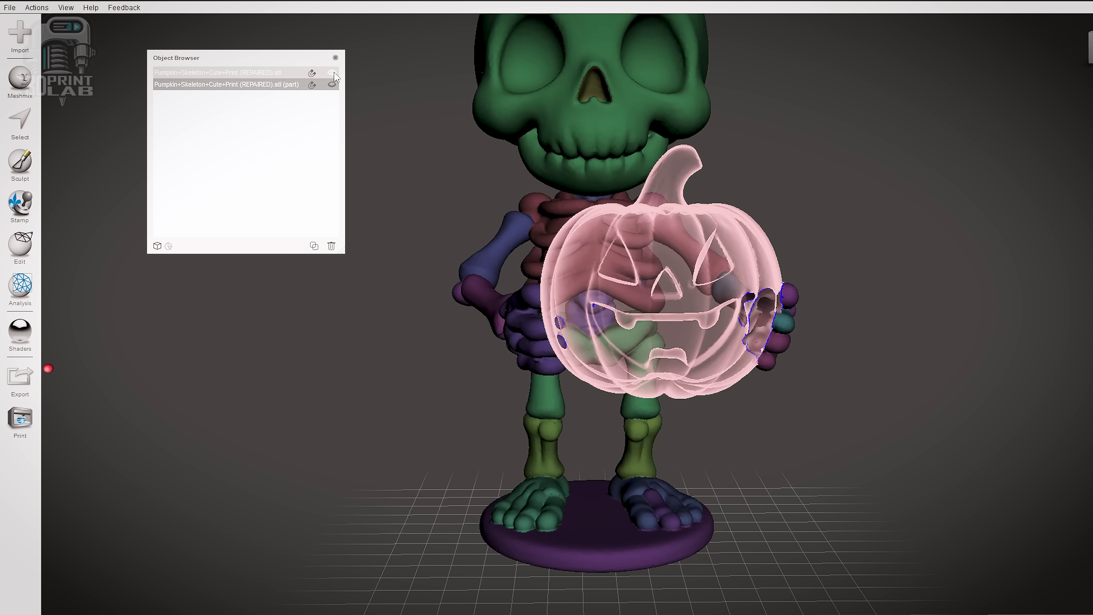
{"action": "left_click", "coordinate": [244, 74]}
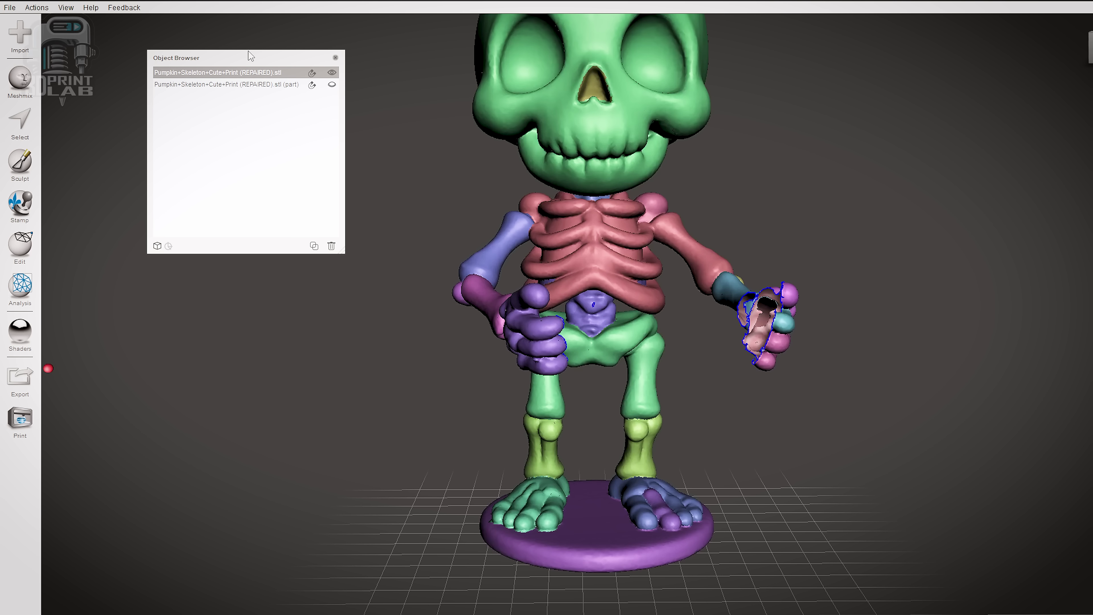
{"action": "left_click_drag", "start_coordinate": [239, 61], "coordinate": [988, 69]}
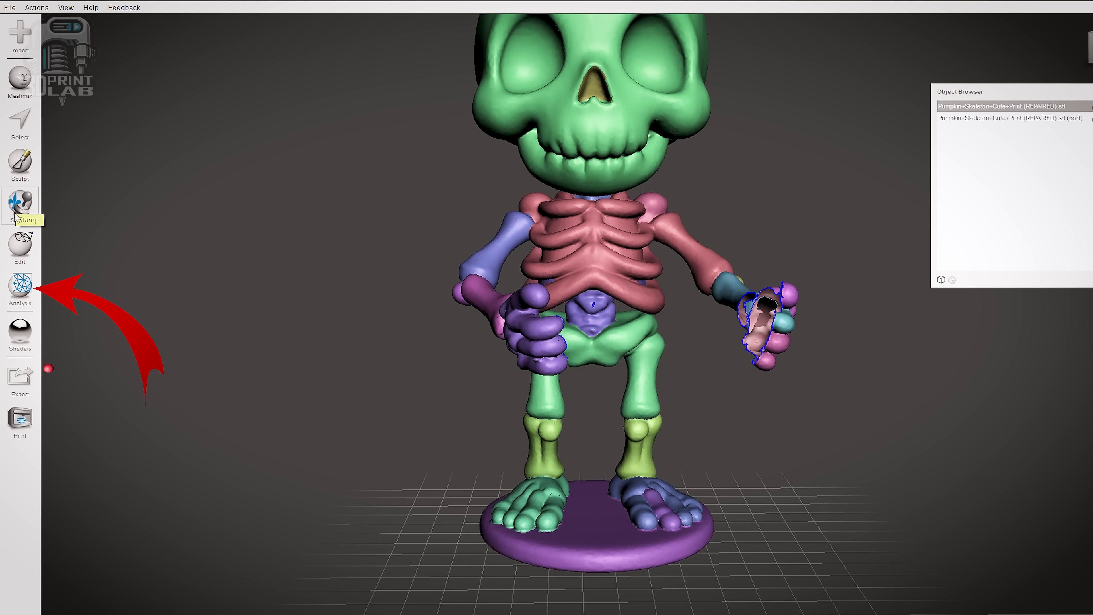
- Run Inspector's Auto Repair All on the skeleton and check the filled hand hole
{"action": "left_click", "coordinate": [19, 287]}
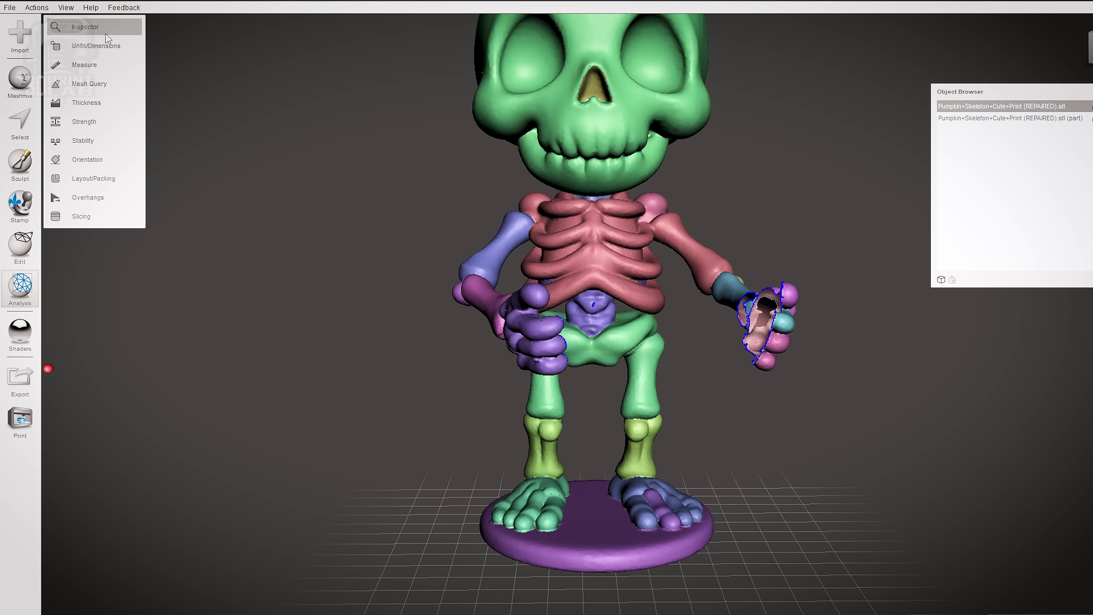
{"action": "left_click", "coordinate": [117, 31]}
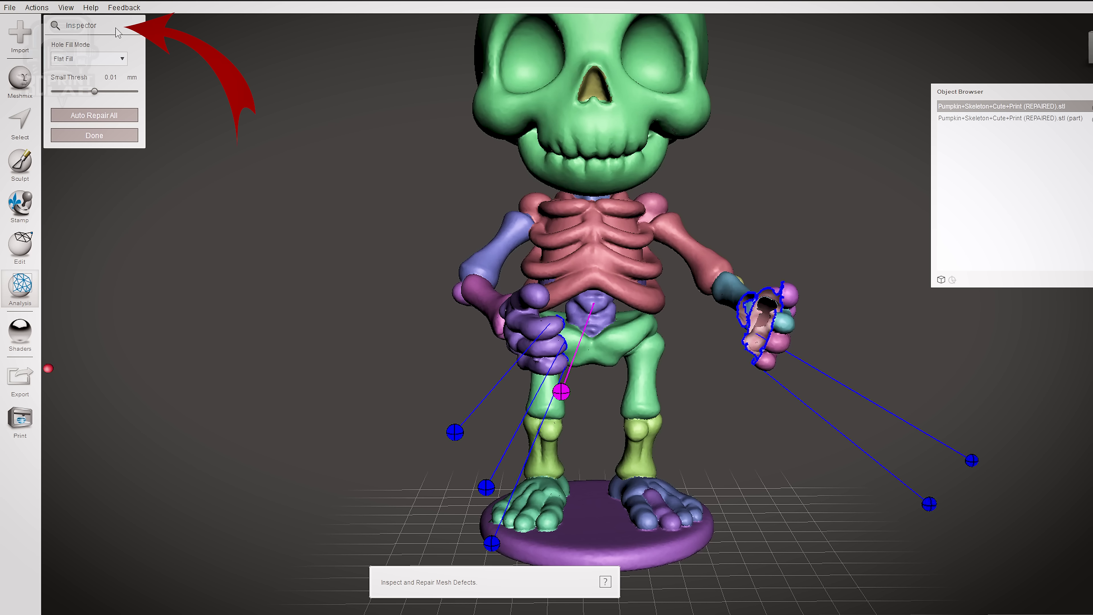
{"action": "scroll", "coordinate": [341, 174], "scroll_direction": "up", "scroll_amount": 4}
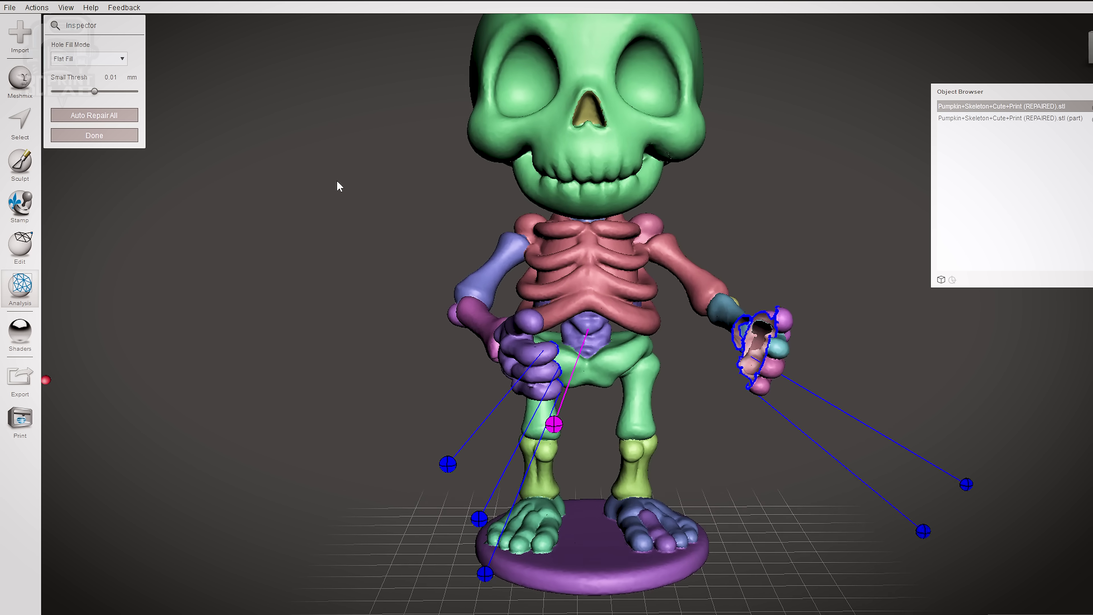
{"action": "left_click", "coordinate": [92, 116]}
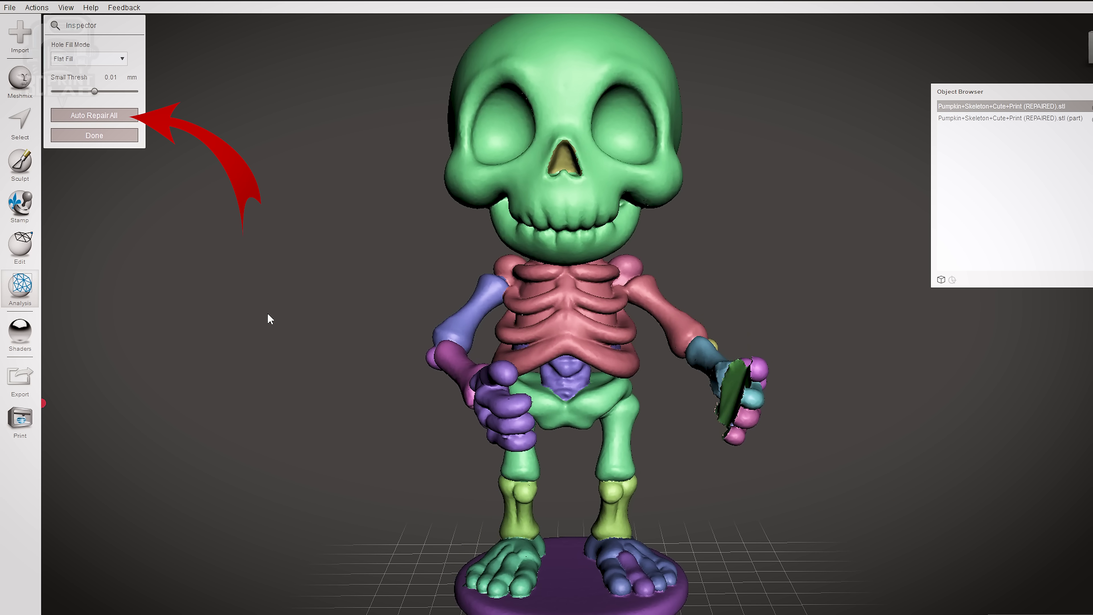
{"action": "right_click_drag", "start_coordinate": [268, 319], "coordinate": [315, 306]}
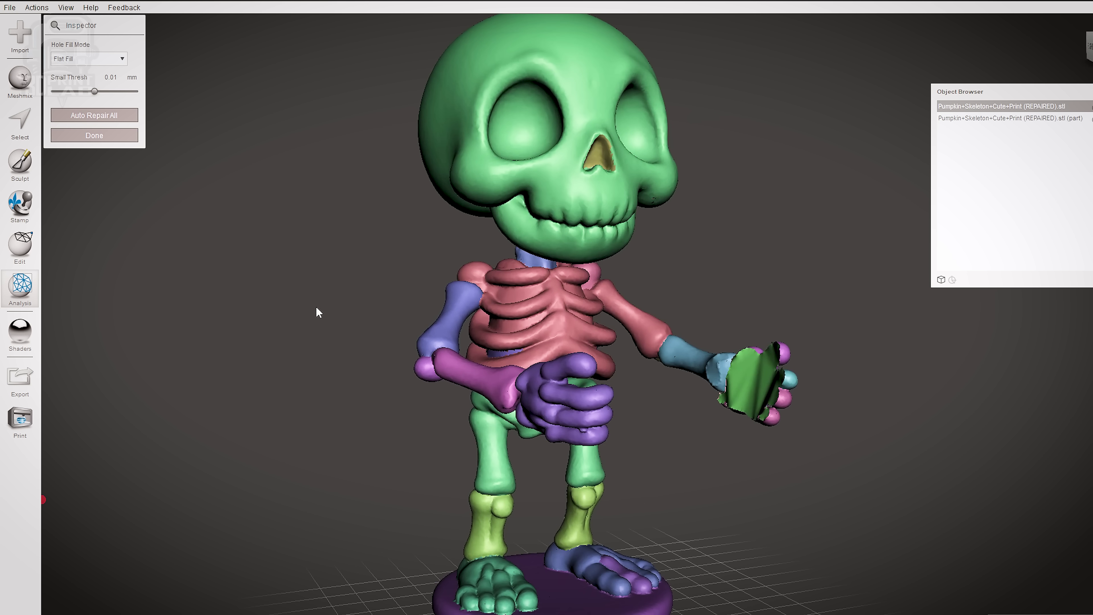
- Keep Flat Fill, raise Small Thresh to 0.02 mm, repair again and finish
{"action": "left_click", "coordinate": [122, 58]}
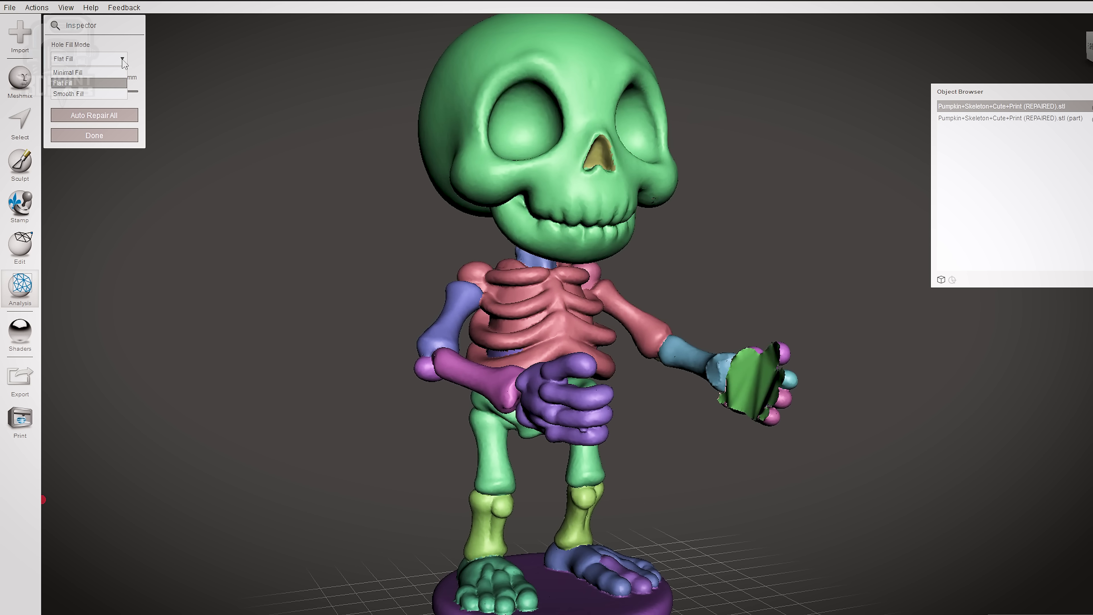
{"action": "left_click", "coordinate": [123, 60]}
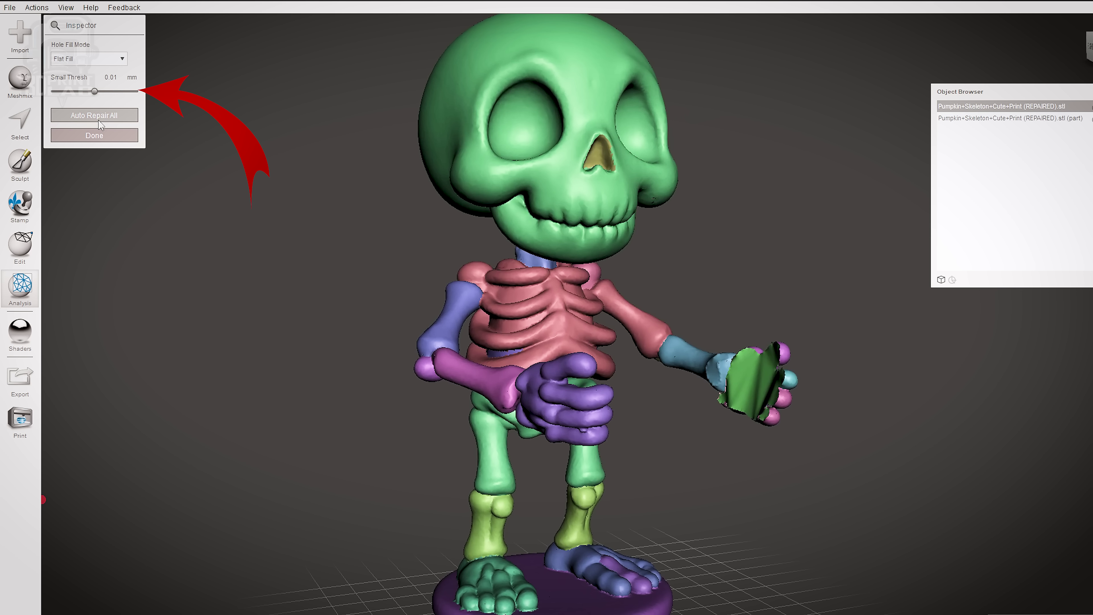
{"action": "left_click_drag", "start_coordinate": [99, 97], "coordinate": [123, 96]}
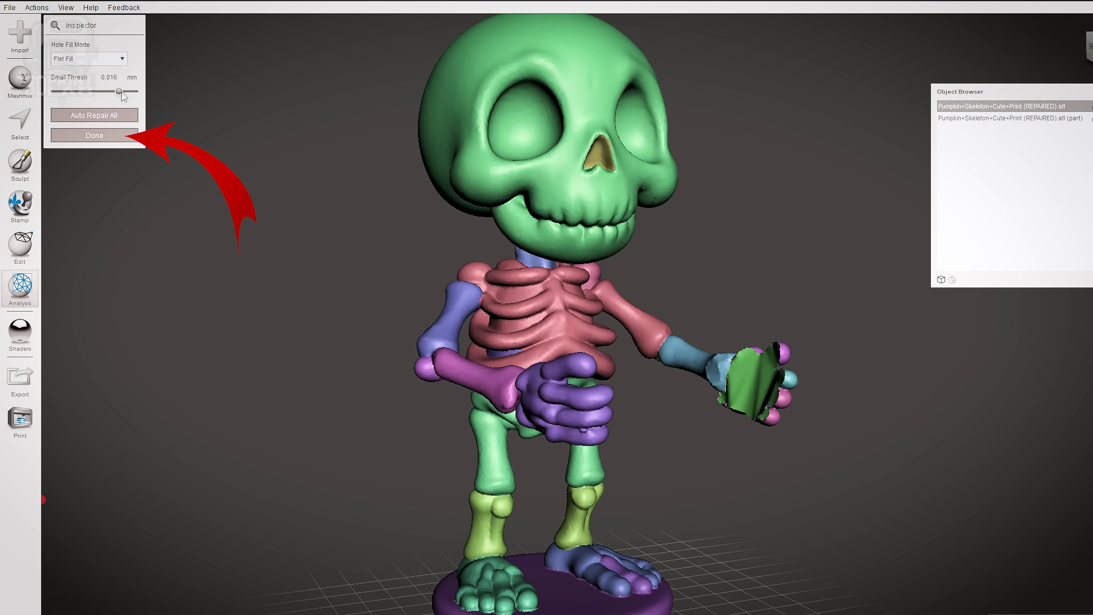
{"action": "left_click", "coordinate": [128, 113]}
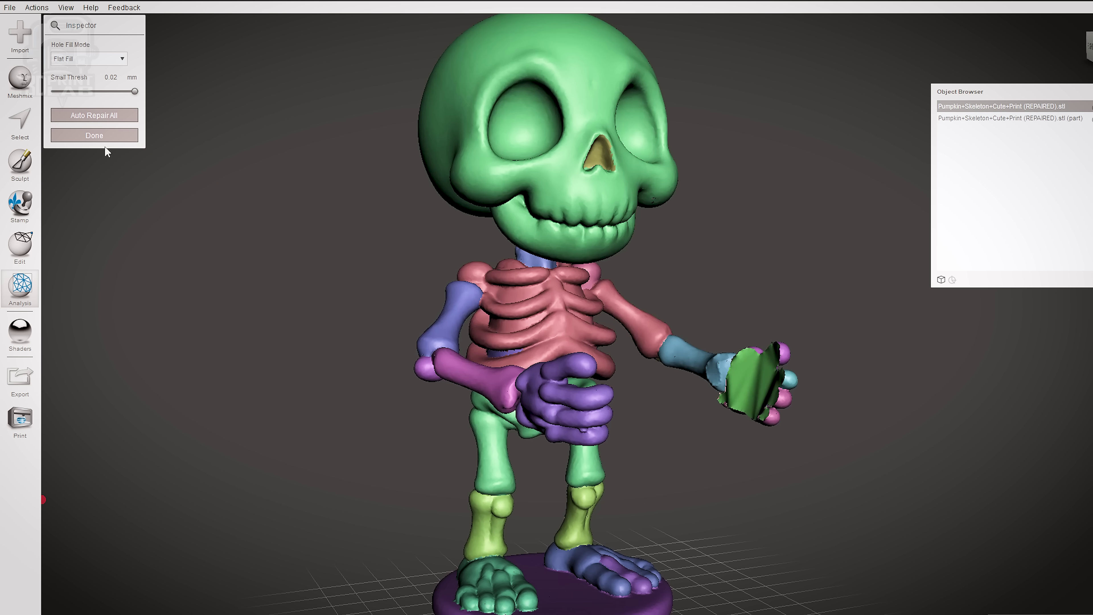
{"action": "left_click", "coordinate": [95, 135]}
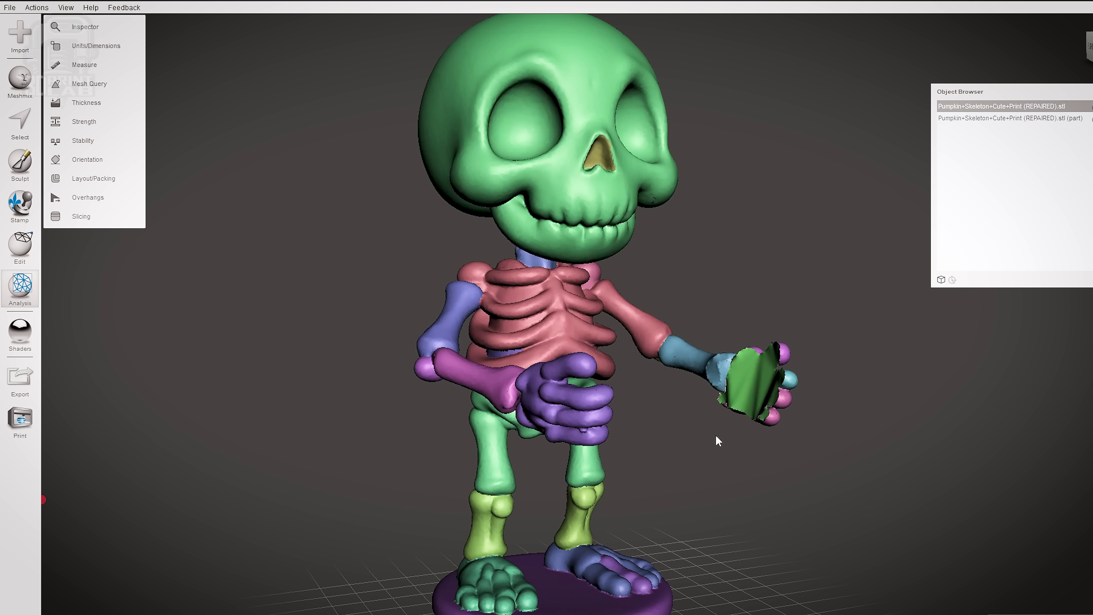
{"action": "scroll", "coordinate": [715, 435], "scroll_direction": "up", "scroll_amount": 6}
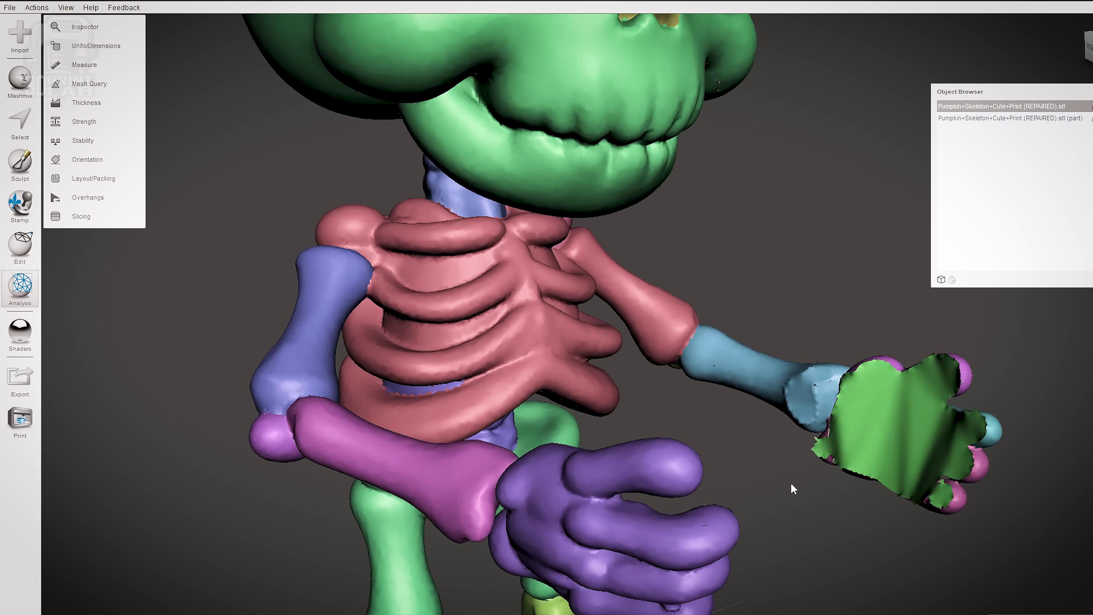
{"action": "scroll", "coordinate": [791, 482], "scroll_direction": "down", "scroll_amount": 6}
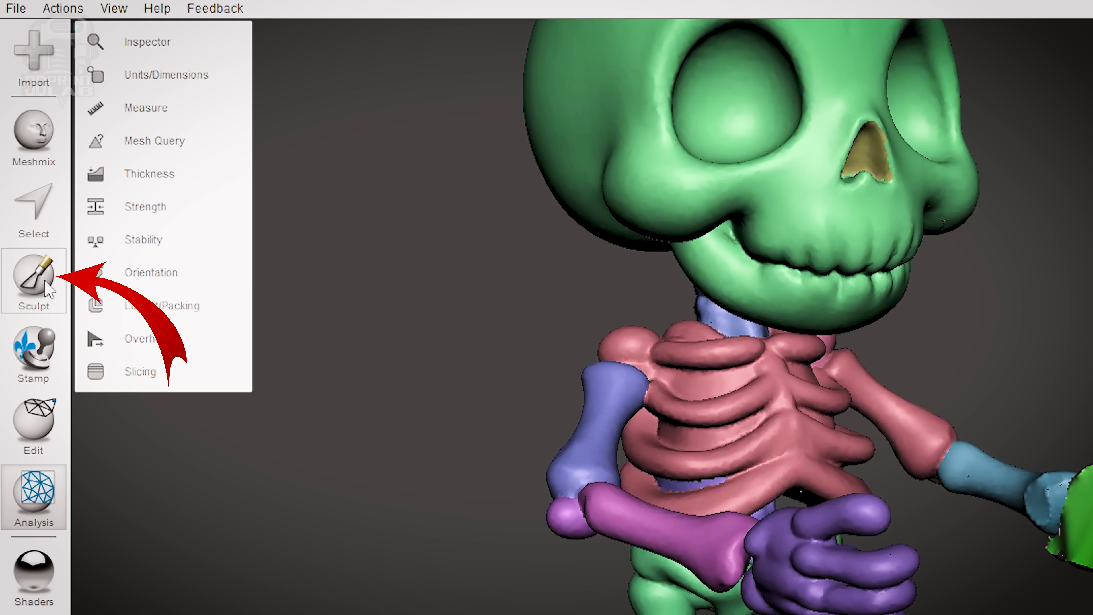
- Select the ShrinkSmooth sculpt brush with Strength 8 and Size 29
{"action": "left_click", "coordinate": [45, 282]}
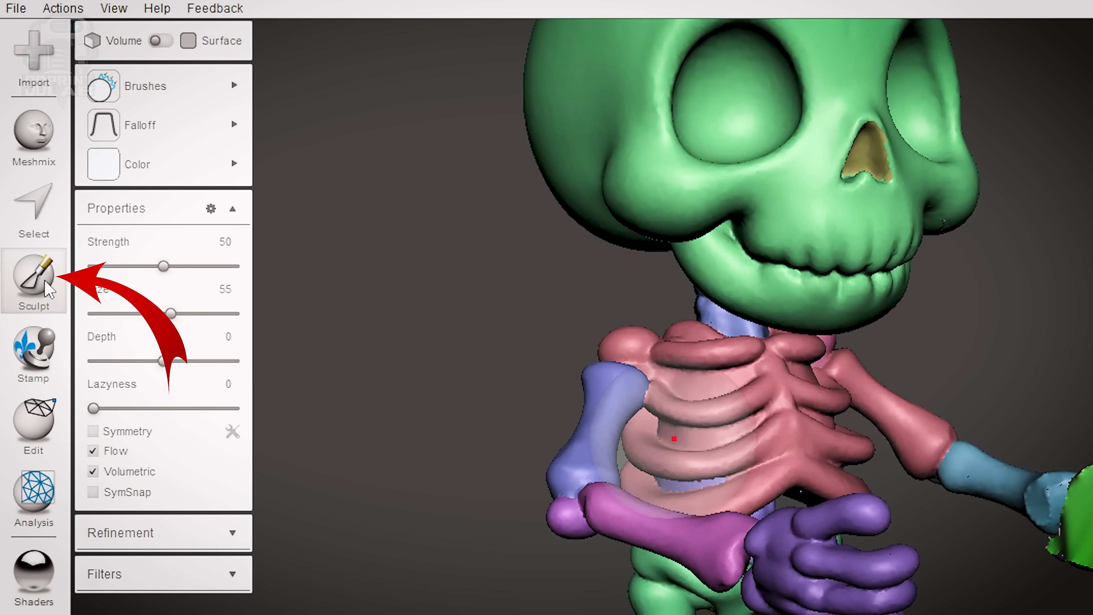
{"action": "mouse_move", "coordinate": [180, 152]}
{"action": "mouse_move", "coordinate": [189, 79]}
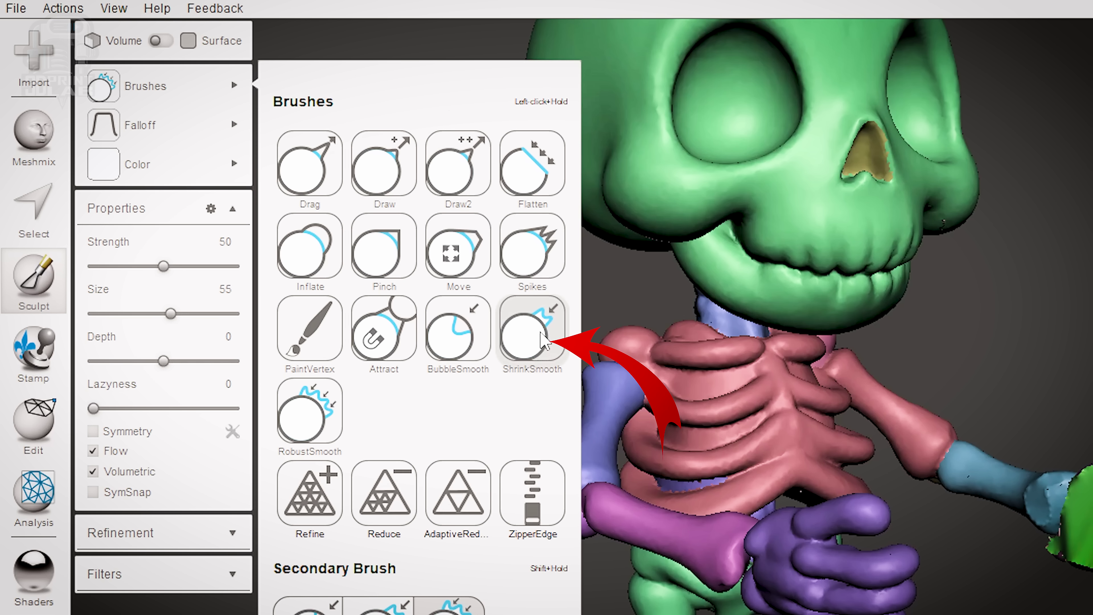
{"action": "left_click", "coordinate": [543, 342]}
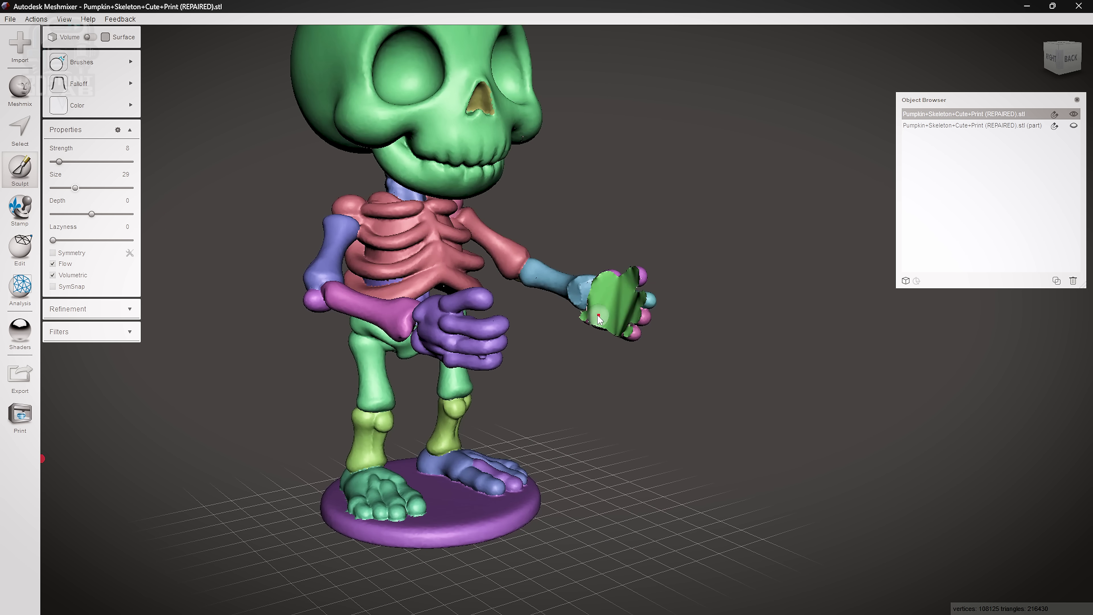
{"action": "scroll", "coordinate": [599, 319], "scroll_direction": "up", "scroll_amount": 10}
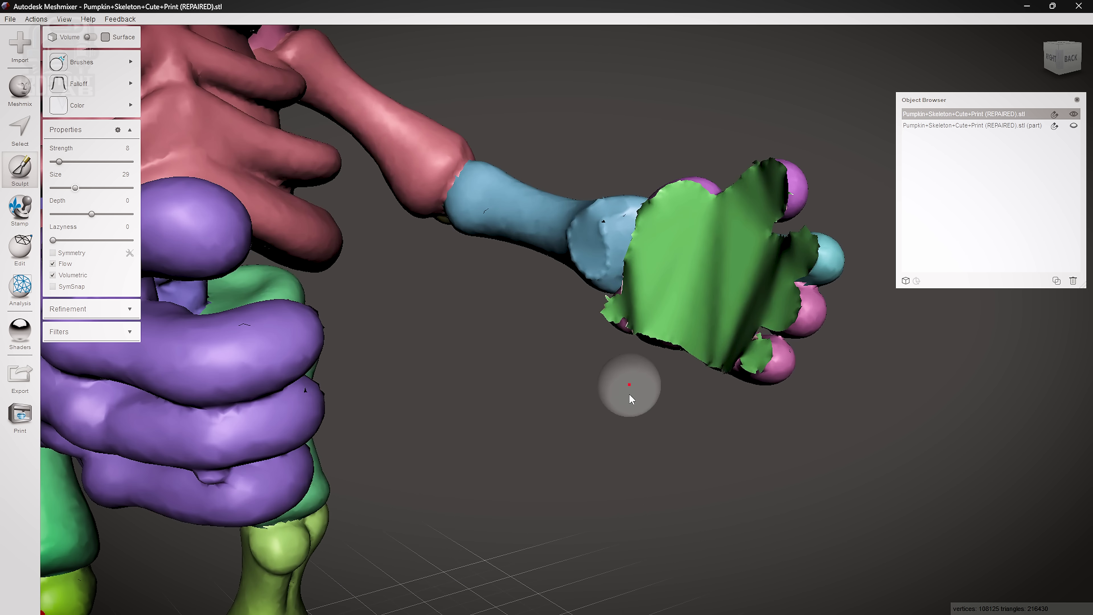
- Zoom onto the green hand and smooth the patch's spiky tip and bottom edge
{"action": "right_click_drag", "start_coordinate": [629, 395], "coordinate": [722, 437]}
{"action": "scroll", "coordinate": [641, 286], "scroll_direction": "up", "scroll_amount": 4}
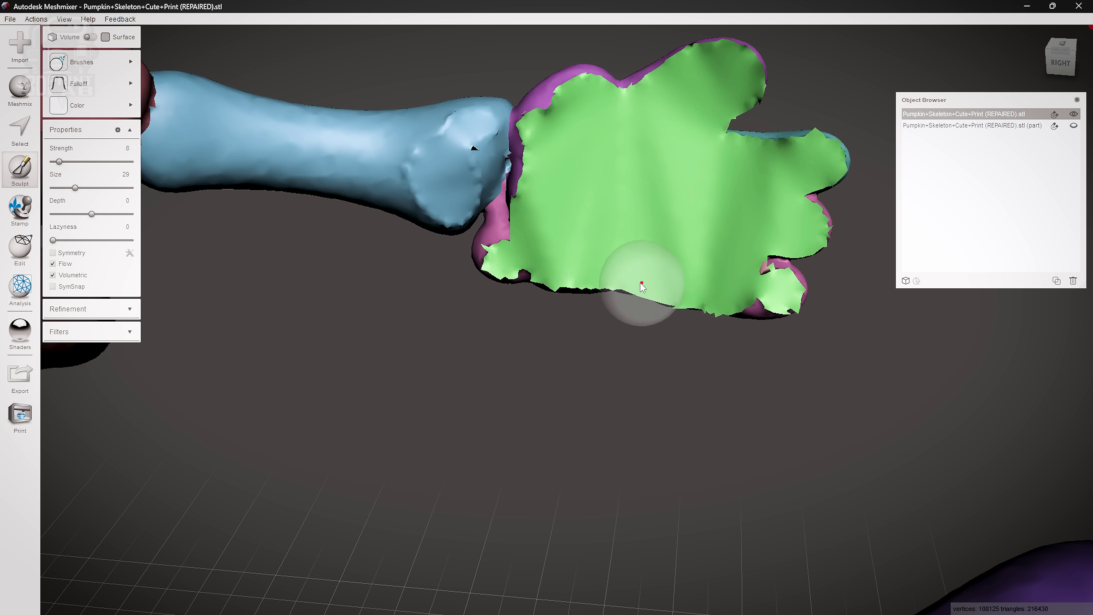
{"action": "middle_click_drag", "start_coordinate": [642, 286], "coordinate": [446, 390]}
{"action": "scroll", "coordinate": [371, 400], "scroll_direction": "up", "scroll_amount": 1}
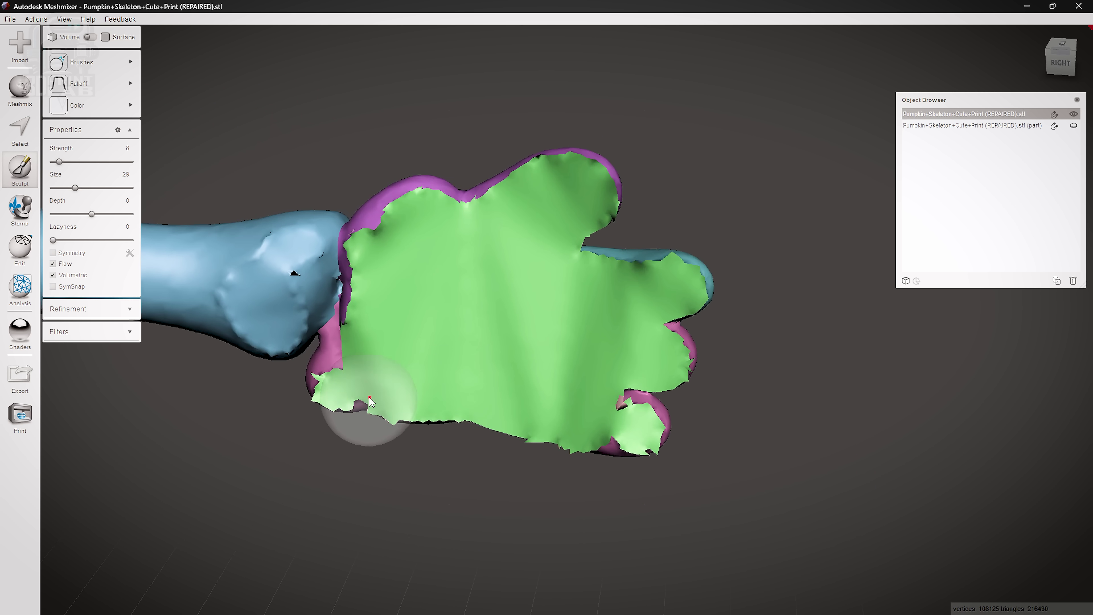
{"action": "scroll", "coordinate": [370, 400], "scroll_direction": "up", "scroll_amount": 3}
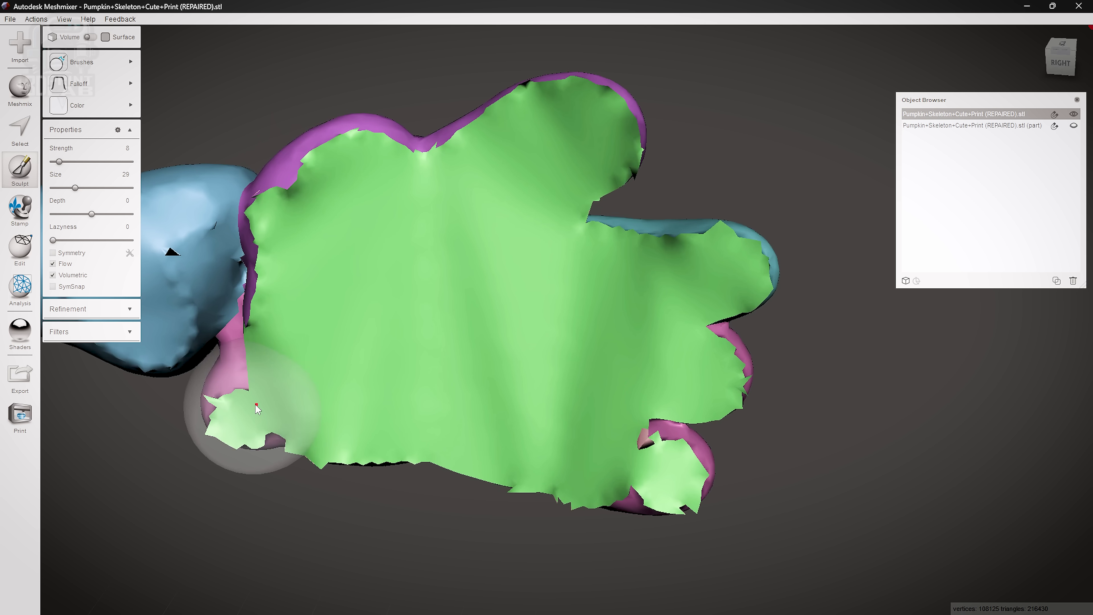
{"action": "left_click", "coordinate": [259, 407]}
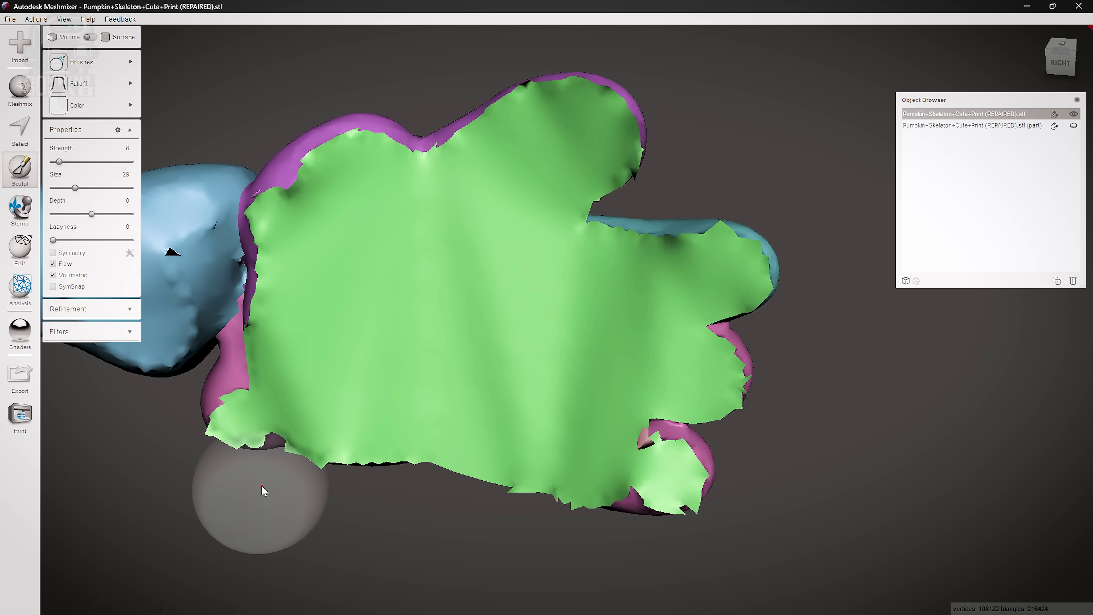
{"action": "right_click_drag", "start_coordinate": [263, 489], "coordinate": [263, 477]}
{"action": "left_click", "coordinate": [241, 474]}
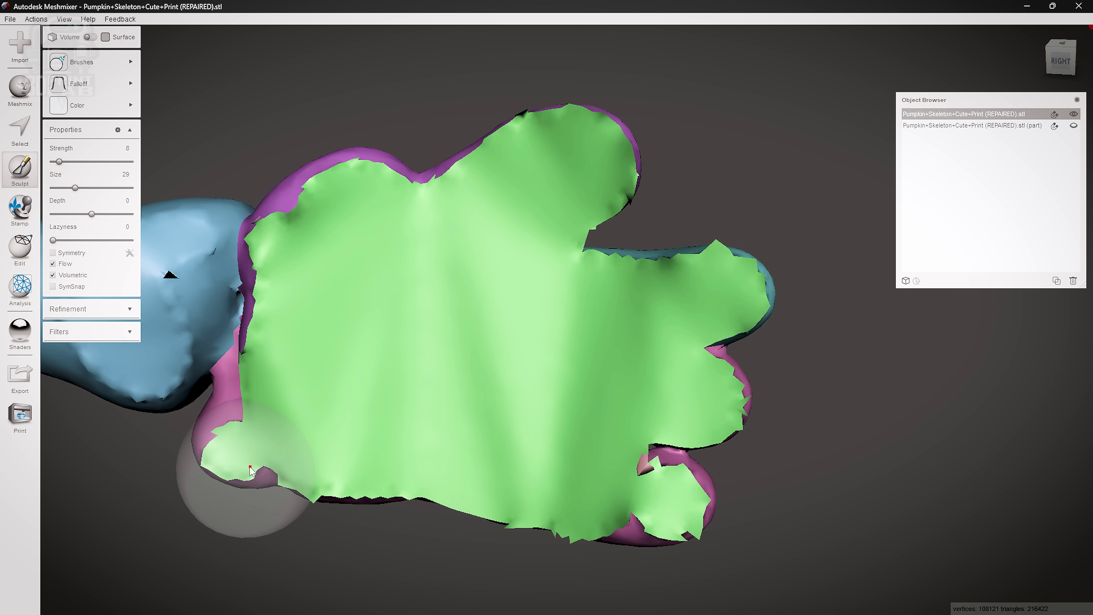
{"action": "mouse_move", "coordinate": [331, 483]}
{"action": "left_mouse_down"}
{"action": "mouse_move", "coordinate": [436, 497]}
{"action": "mouse_move", "coordinate": [306, 487]}
{"action": "mouse_move", "coordinate": [261, 468]}
{"action": "mouse_move", "coordinate": [184, 473]}
{"action": "mouse_move", "coordinate": [224, 454]}
{"action": "mouse_move", "coordinate": [434, 495]}
{"action": "mouse_move", "coordinate": [507, 521]}
{"action": "mouse_move", "coordinate": [475, 509]}
{"action": "mouse_move", "coordinate": [552, 515]}
{"action": "mouse_move", "coordinate": [571, 530]}
{"action": "mouse_move", "coordinate": [673, 510]}
{"action": "left_mouse_up"}
- Smooth the left side and lower part of the green hand patch
{"action": "scroll", "coordinate": [622, 521], "scroll_direction": "down", "scroll_amount": 2}
{"action": "scroll", "coordinate": [623, 520], "scroll_direction": "down", "scroll_amount": 2}
{"action": "scroll", "coordinate": [617, 500], "scroll_direction": "up", "scroll_amount": 2}
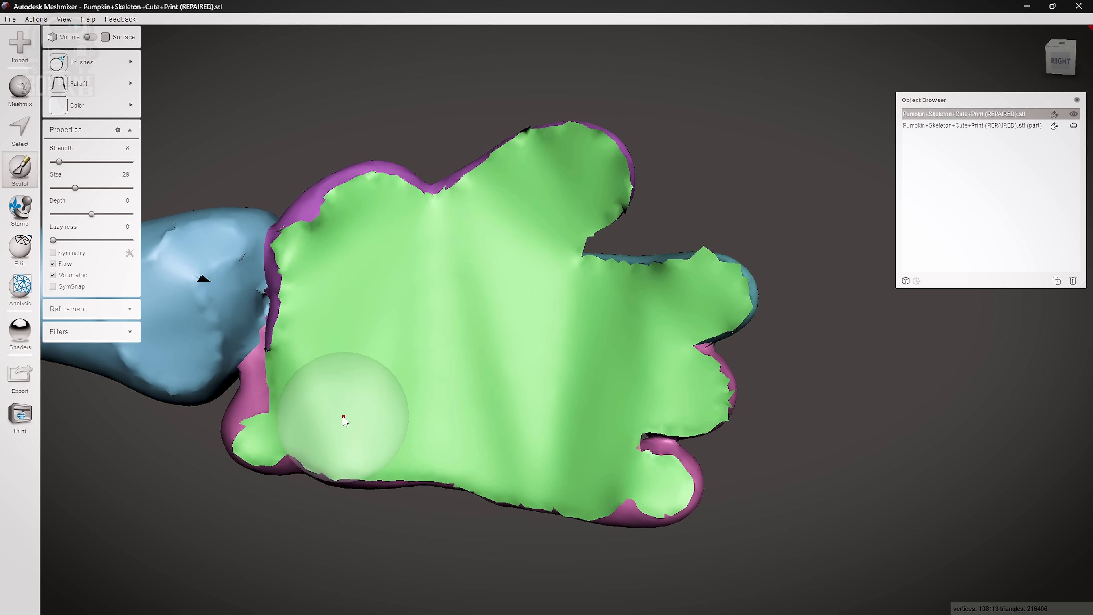
{"action": "mouse_move", "coordinate": [342, 414]}
{"action": "left_mouse_down"}
{"action": "mouse_move", "coordinate": [299, 258]}
{"action": "mouse_move", "coordinate": [314, 289]}
{"action": "mouse_move", "coordinate": [458, 241]}
{"action": "mouse_move", "coordinate": [393, 205]}
{"action": "mouse_move", "coordinate": [335, 224]}
{"action": "mouse_move", "coordinate": [530, 156]}
{"action": "mouse_move", "coordinate": [575, 153]}
{"action": "mouse_move", "coordinate": [593, 189]}
{"action": "mouse_move", "coordinate": [611, 207]}
{"action": "mouse_move", "coordinate": [622, 202]}
{"action": "mouse_move", "coordinate": [575, 248]}
{"action": "mouse_move", "coordinate": [613, 270]}
{"action": "mouse_move", "coordinate": [703, 276]}
{"action": "left_mouse_up"}
{"action": "mouse_move", "coordinate": [703, 275]}
{"action": "right_mouse_down"}
{"action": "mouse_move", "coordinate": [796, 297]}
{"action": "mouse_move", "coordinate": [740, 264]}
{"action": "mouse_move", "coordinate": [796, 340]}
{"action": "mouse_move", "coordinate": [723, 340]}
{"action": "right_mouse_up"}
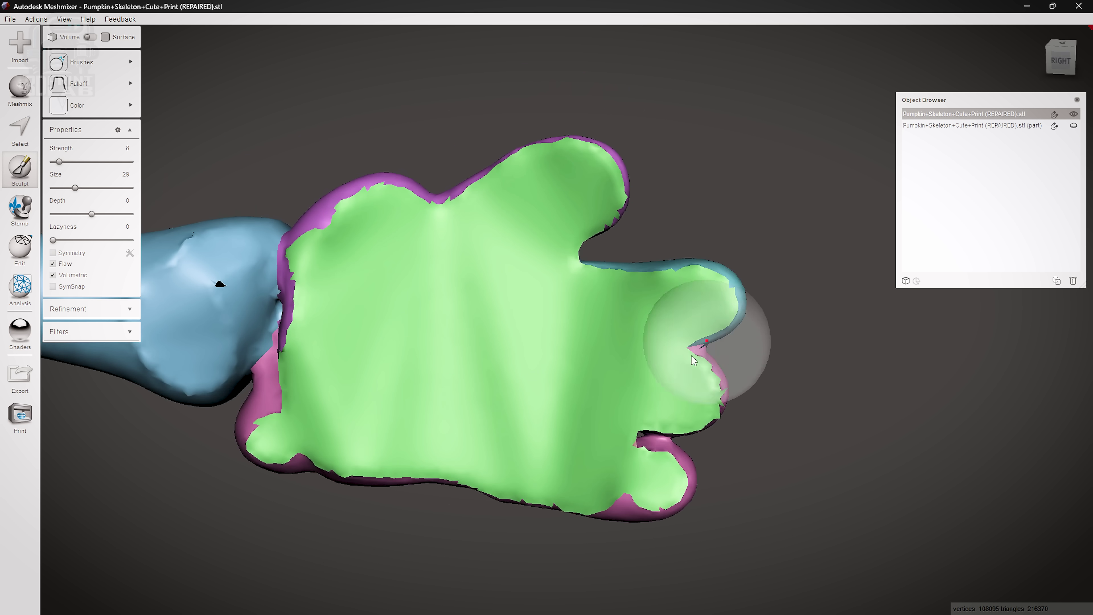
{"action": "mouse_move", "coordinate": [658, 474]}
{"action": "left_mouse_down"}
{"action": "mouse_move", "coordinate": [573, 500]}
{"action": "mouse_move", "coordinate": [397, 498]}
{"action": "left_mouse_up"}
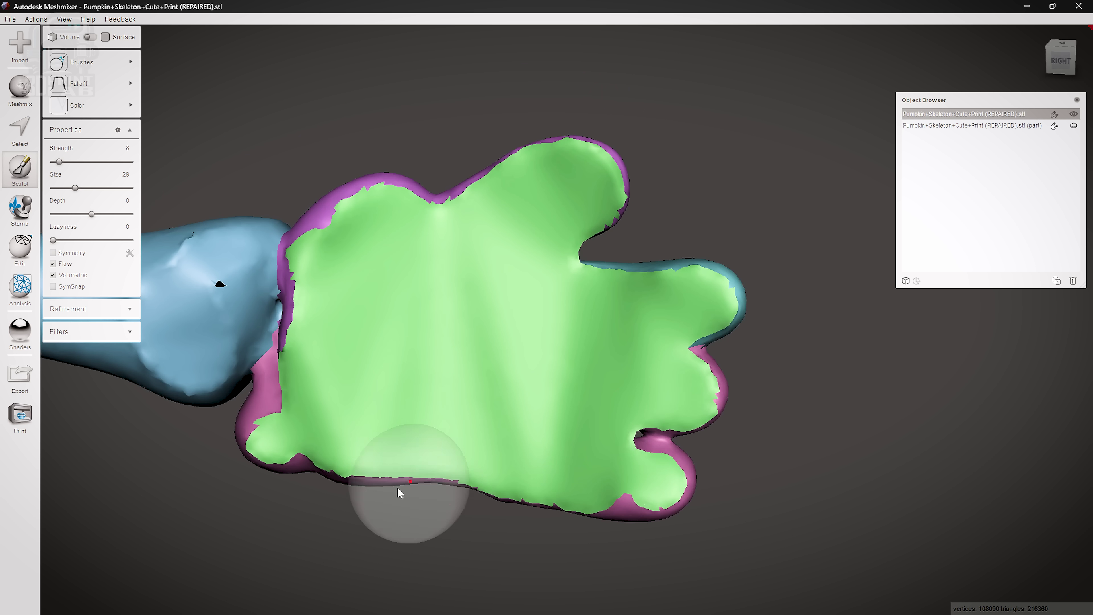
{"action": "scroll", "coordinate": [430, 493], "scroll_direction": "down", "scroll_amount": 3}
- Smooth the blue bone near the skeleton's wrist
{"action": "right_click_drag", "start_coordinate": [733, 431], "coordinate": [670, 464]}
{"action": "scroll", "coordinate": [512, 331], "scroll_direction": "up", "scroll_amount": 5}
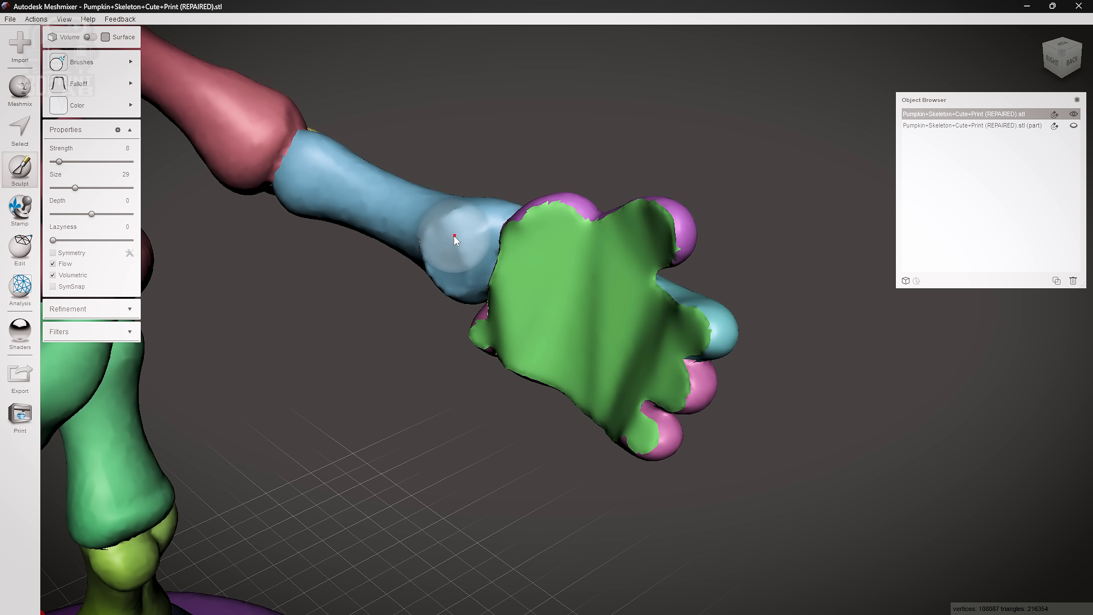
{"action": "left_click_drag", "start_coordinate": [454, 235], "coordinate": [463, 305]}
{"action": "scroll", "coordinate": [463, 305], "scroll_direction": "down", "scroll_amount": 5}
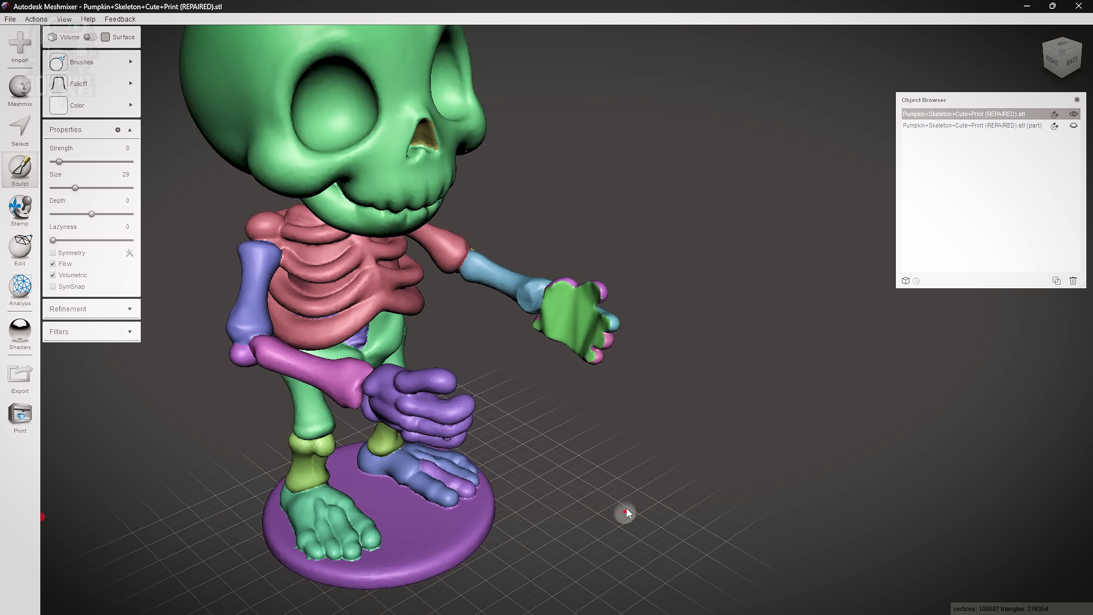
{"action": "right_click_drag", "start_coordinate": [627, 512], "coordinate": [522, 204]}
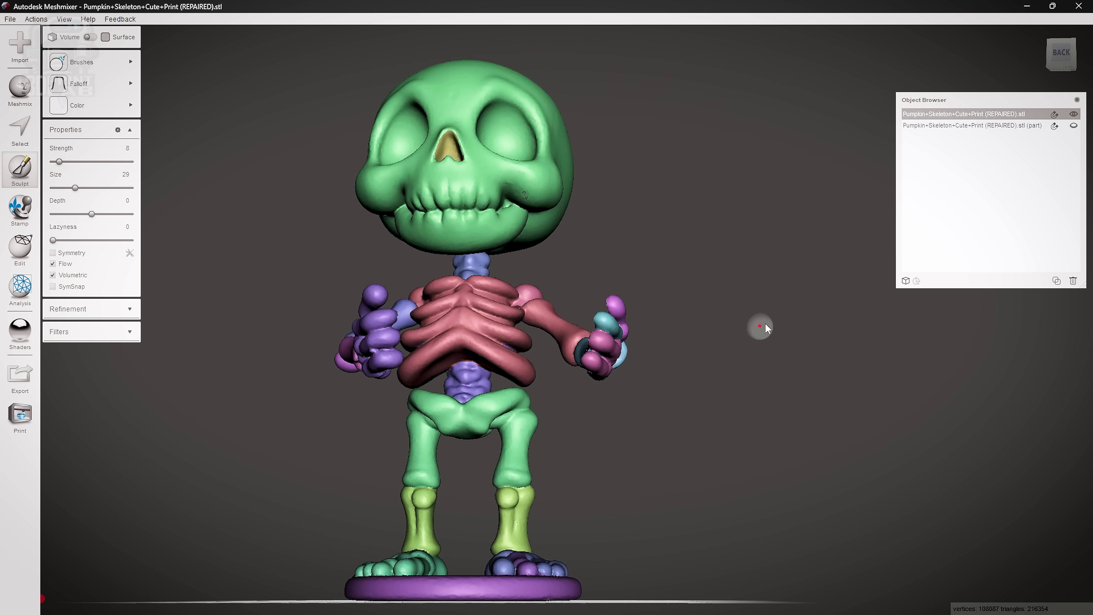
- Show the pumpkin part in the Object Browser and make it the only visible object
{"action": "left_click", "coordinate": [1075, 125]}
{"action": "left_click", "coordinate": [1074, 125]}
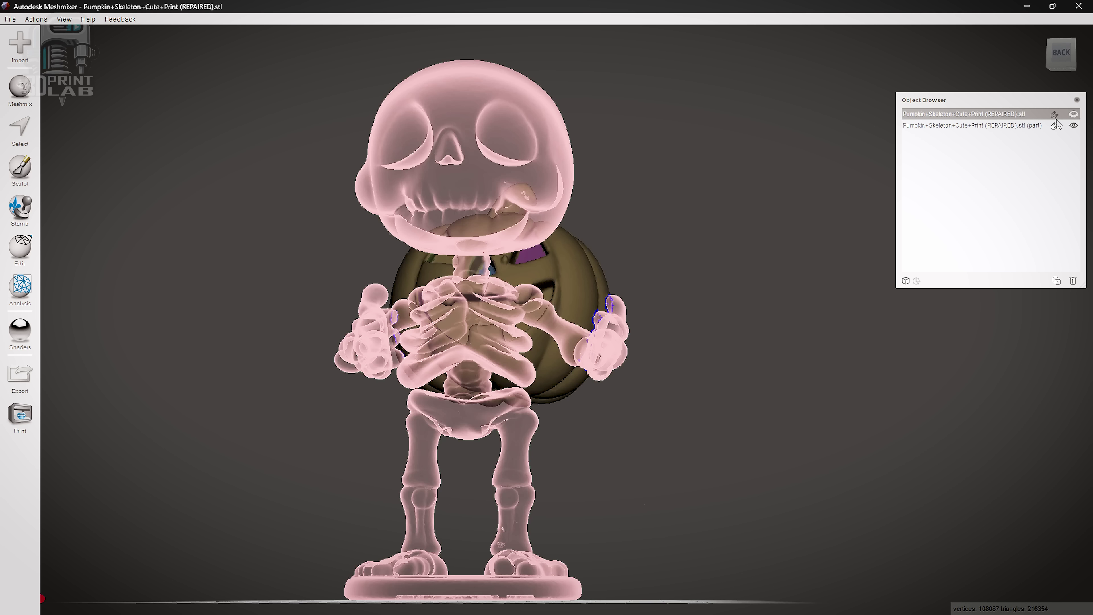
{"action": "left_click", "coordinate": [1008, 126]}
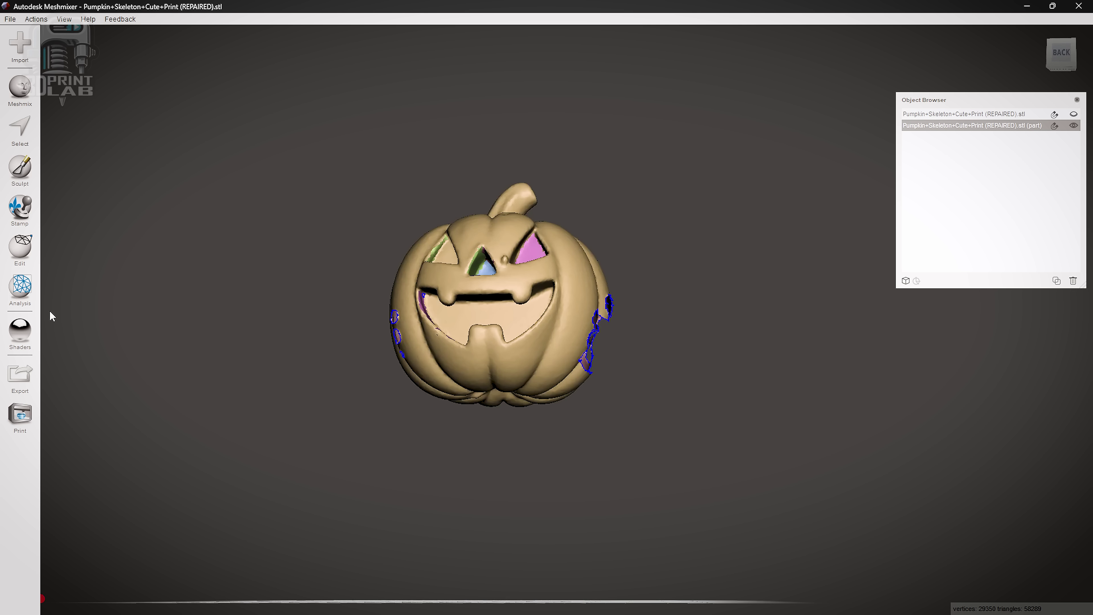
- Auto-repair the pumpkin's defects in Inspector with Small Thresh raised to 0.02 mm
{"action": "left_click", "coordinate": [23, 288]}
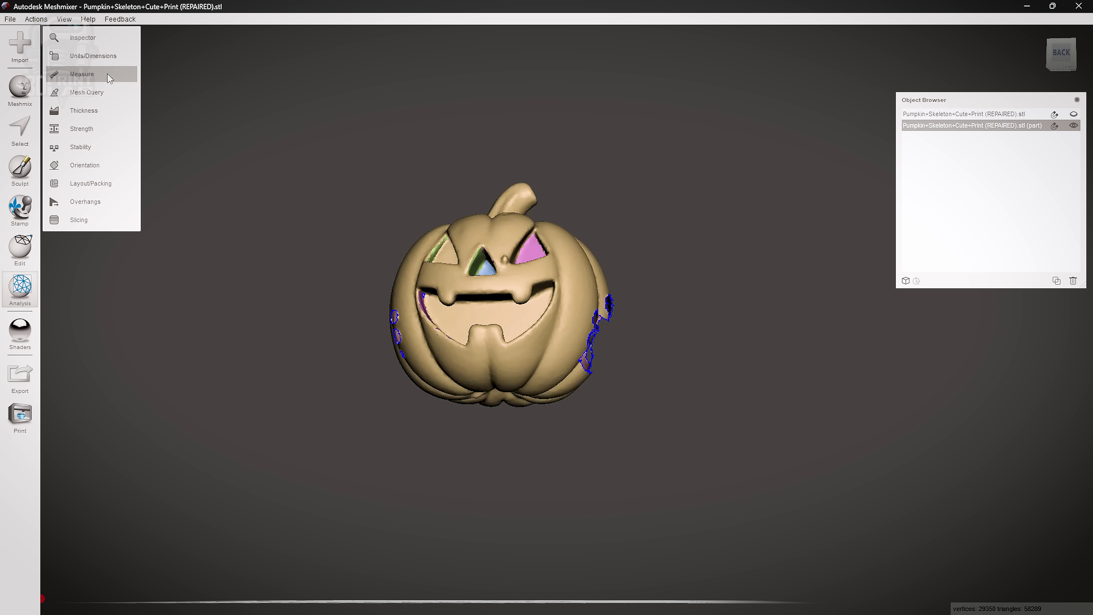
{"action": "left_click", "coordinate": [108, 42]}
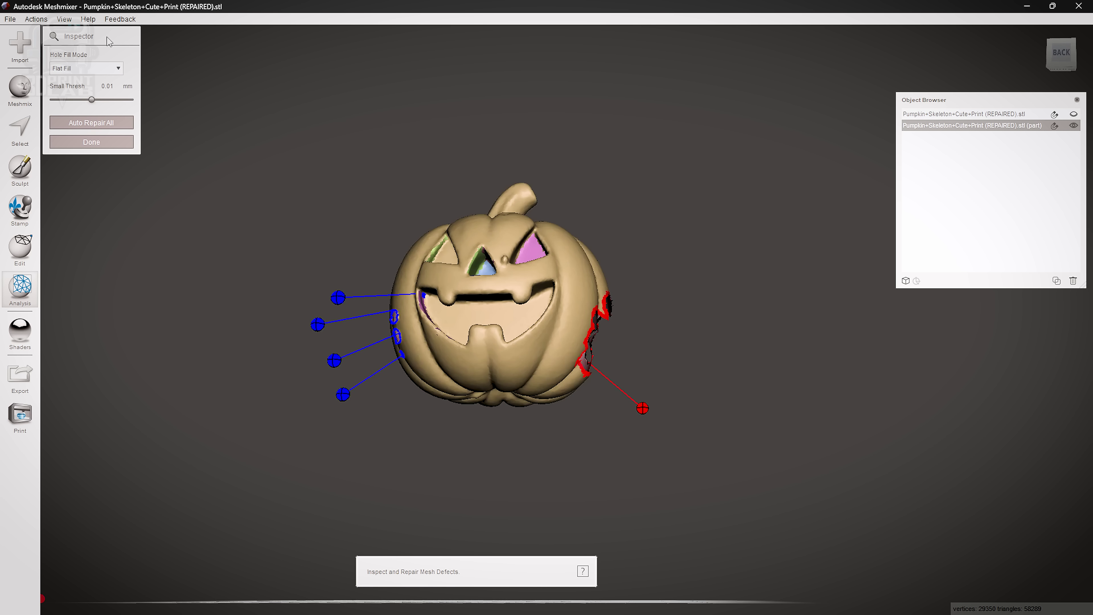
{"action": "left_click_drag", "start_coordinate": [93, 101], "coordinate": [107, 102]}
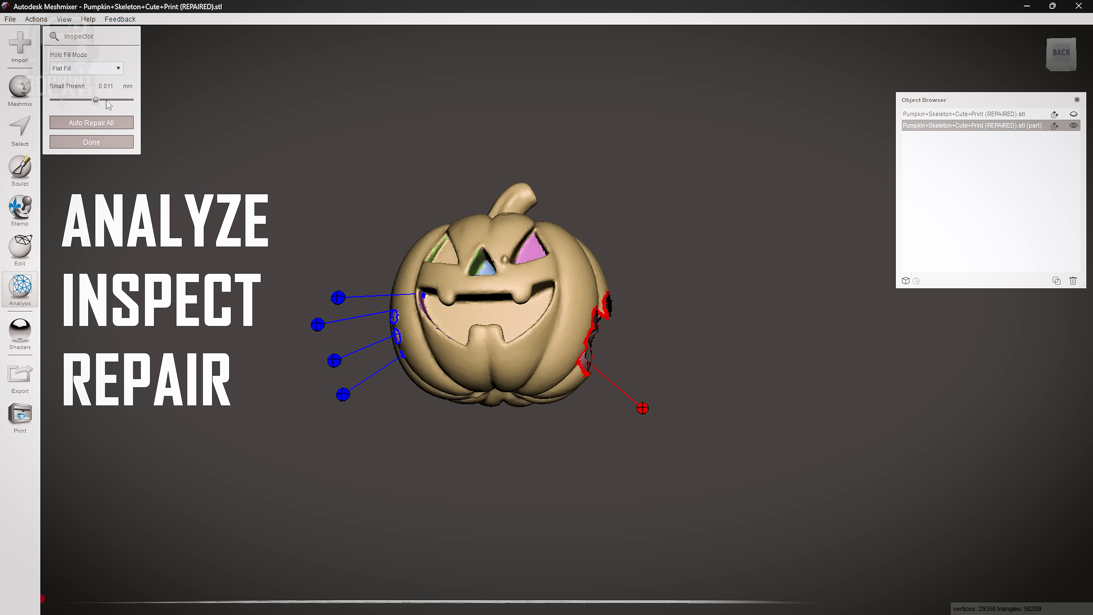
{"action": "left_click", "coordinate": [102, 123]}
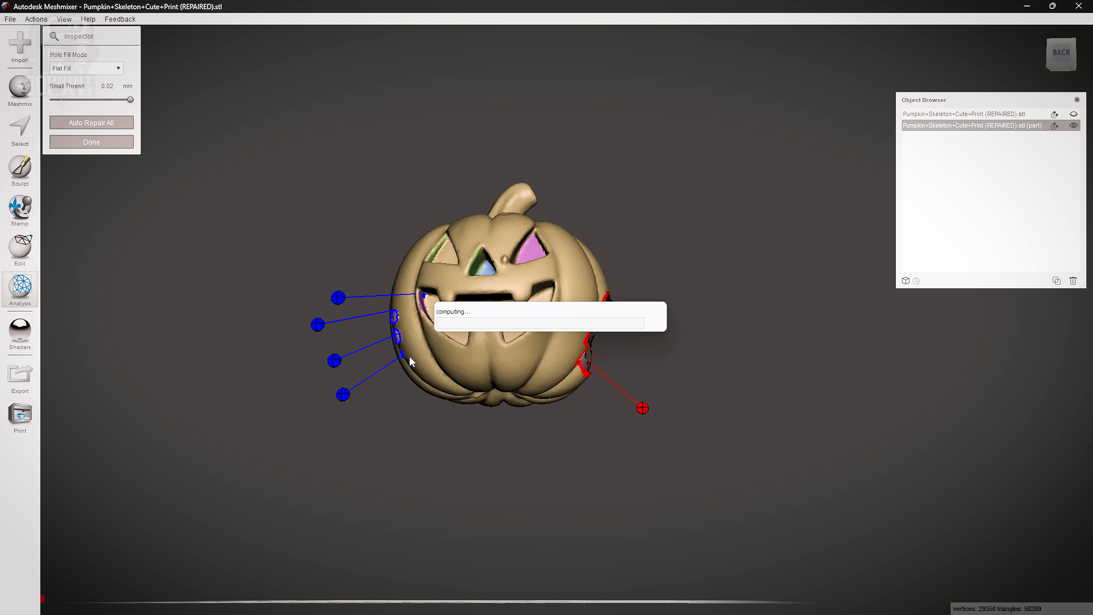
{"action": "right_click_drag", "start_coordinate": [716, 425], "coordinate": [564, 434]}
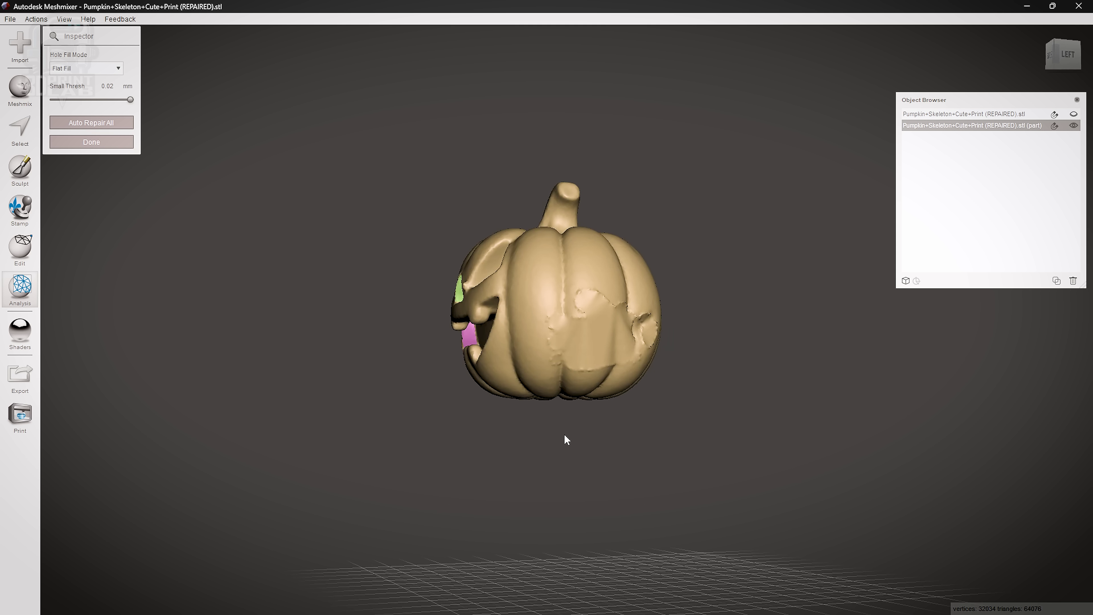
{"action": "left_click", "coordinate": [16, 172]}
- Smooth the pumpkin's rough repaired patches and the curled bump by its eye with ShrinkSmooth
{"action": "left_click", "coordinate": [59, 62]}
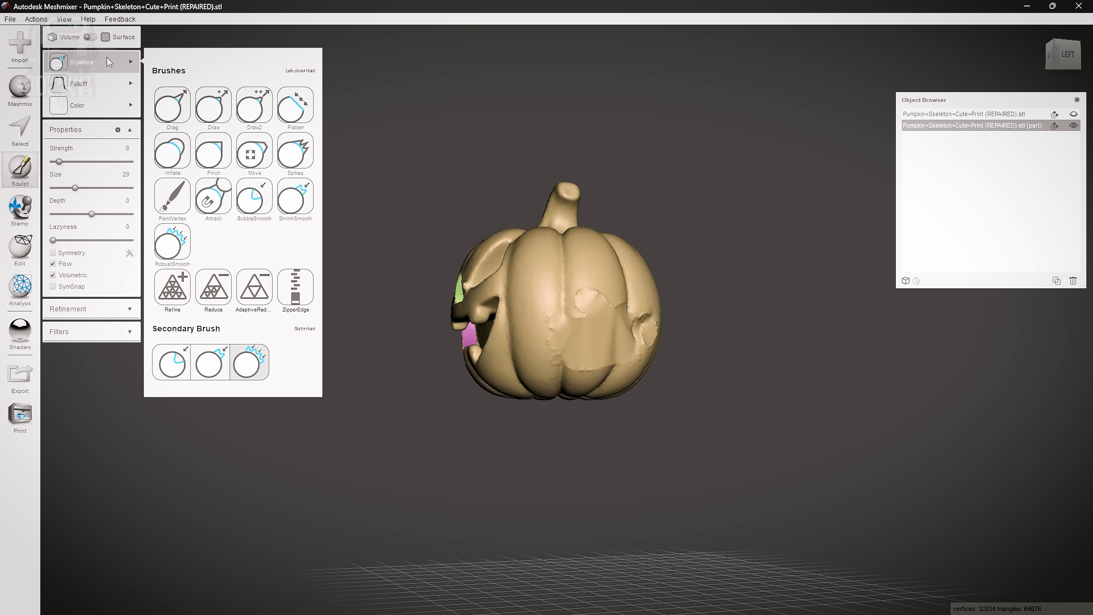
{"action": "left_click", "coordinate": [295, 206]}
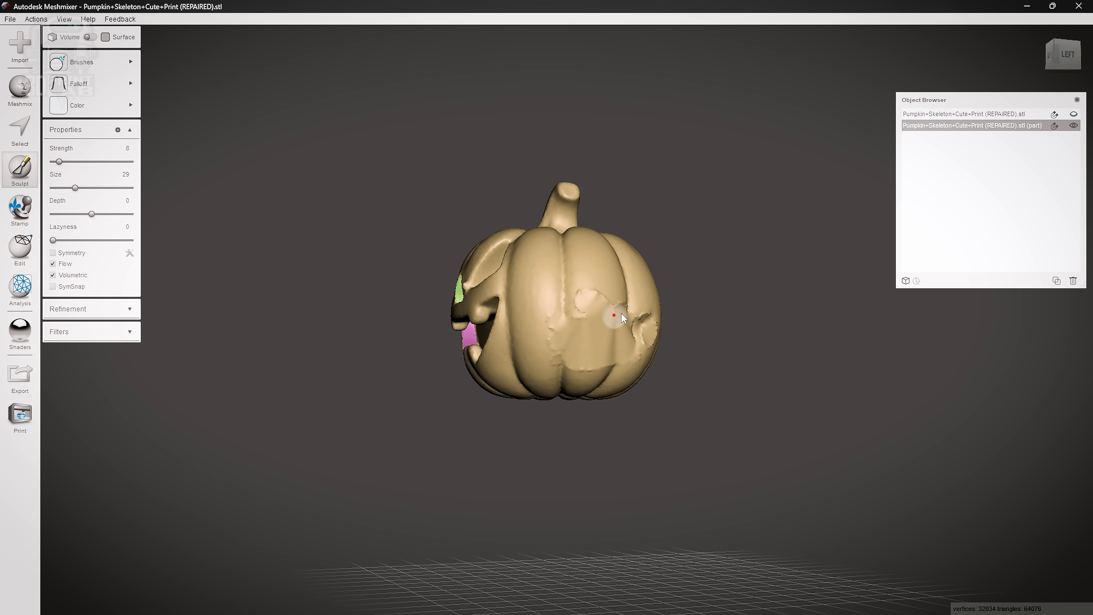
{"action": "scroll", "coordinate": [615, 313], "scroll_direction": "up", "scroll_amount": 5}
{"action": "mouse_move", "coordinate": [640, 297]}
{"action": "left_mouse_down"}
{"action": "mouse_move", "coordinate": [630, 264]}
{"action": "mouse_move", "coordinate": [600, 262]}
{"action": "mouse_move", "coordinate": [583, 303]}
{"action": "mouse_move", "coordinate": [533, 344]}
{"action": "mouse_move", "coordinate": [559, 415]}
{"action": "mouse_move", "coordinate": [589, 428]}
{"action": "mouse_move", "coordinate": [640, 411]}
{"action": "mouse_move", "coordinate": [735, 318]}
{"action": "mouse_move", "coordinate": [761, 316]}
{"action": "mouse_move", "coordinate": [789, 454]}
{"action": "left_mouse_up"}
{"action": "mouse_move", "coordinate": [789, 455]}
{"action": "right_mouse_down"}
{"action": "mouse_move", "coordinate": [924, 437]}
{"action": "mouse_move", "coordinate": [817, 413]}
{"action": "right_mouse_up"}
{"action": "left_click_drag", "start_coordinate": [355, 220], "coordinate": [360, 223]}
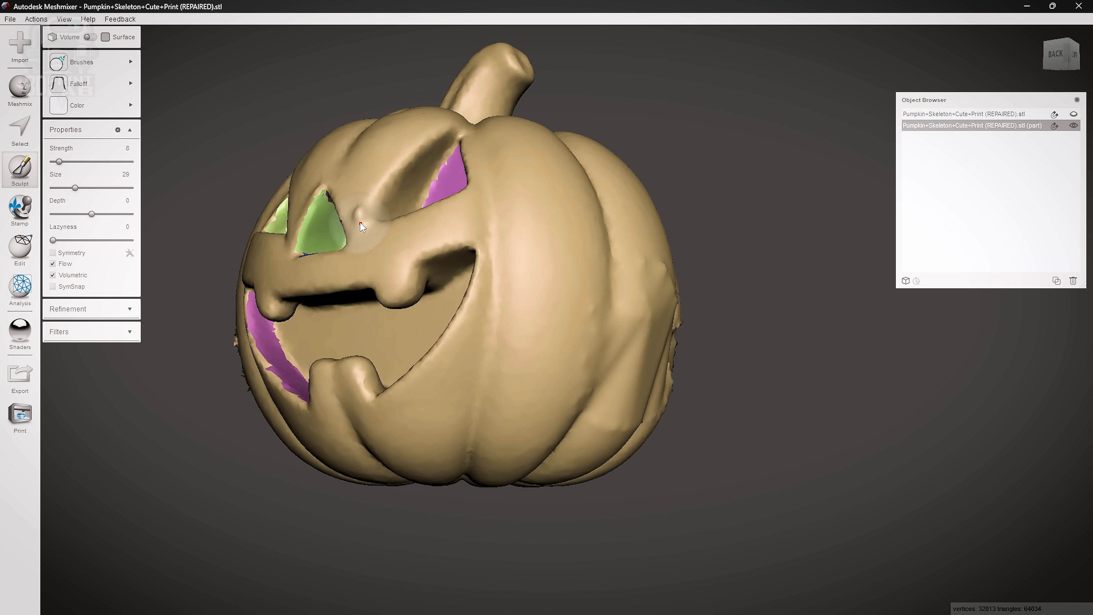
{"action": "left_click", "coordinate": [11, 21]}
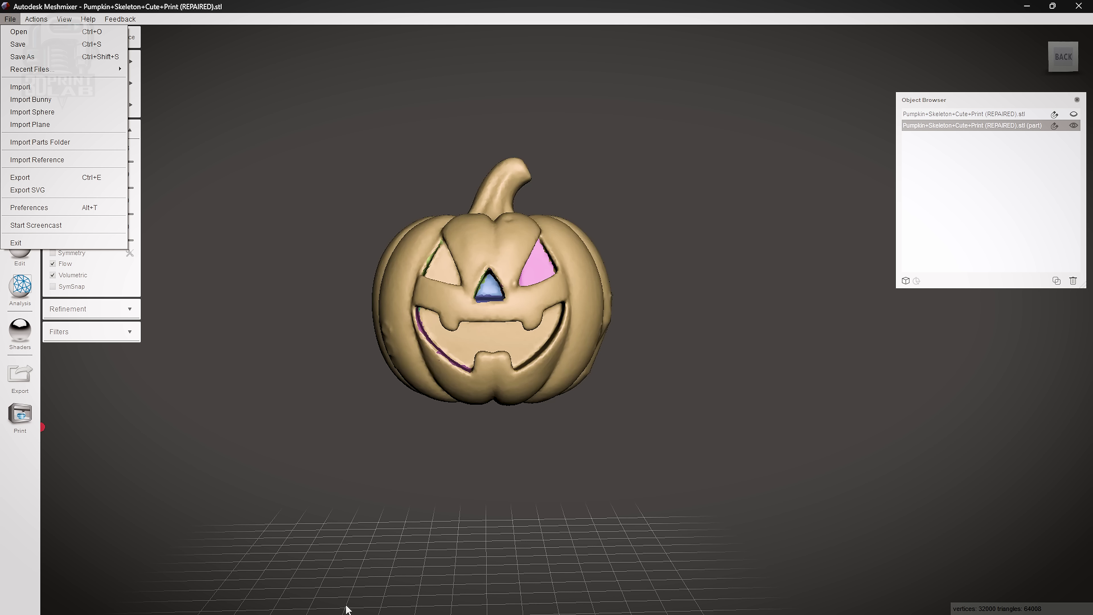
- Unhide the skeleton in the first Object Browser row and make it the active object
{"action": "left_click", "coordinate": [578, 506]}
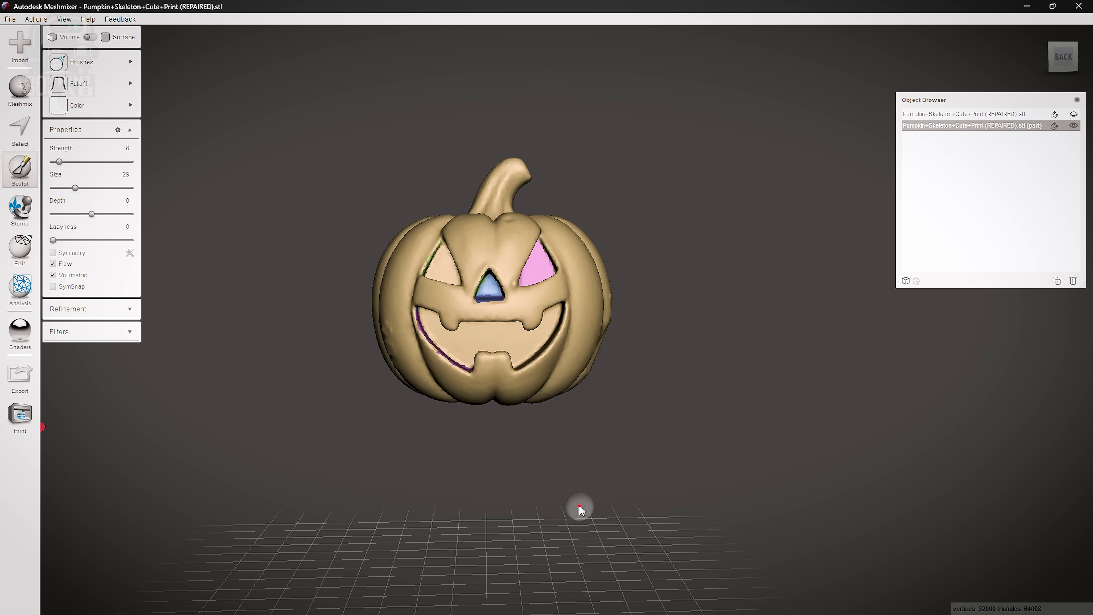
{"action": "left_click", "coordinate": [1073, 114]}
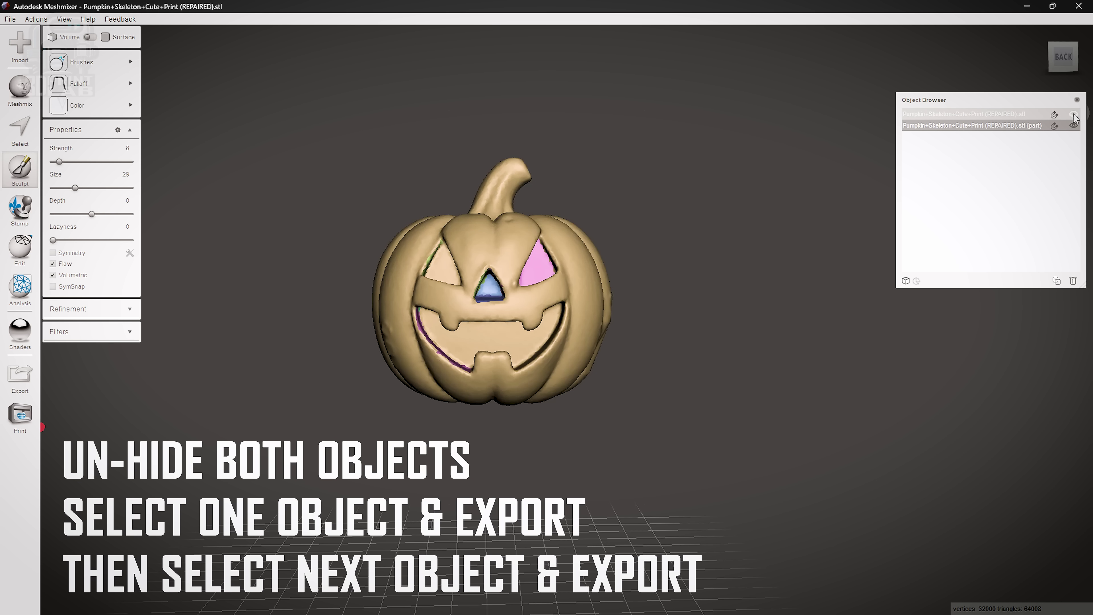
{"action": "scroll", "coordinate": [776, 297], "scroll_direction": "down", "scroll_amount": 5}
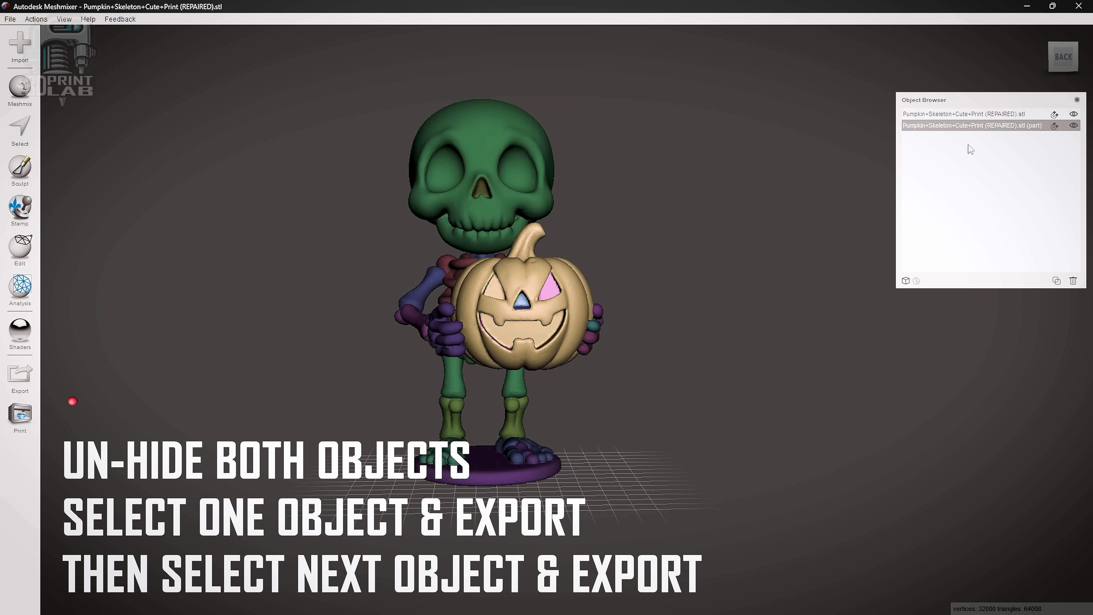
{"action": "left_click", "coordinate": [991, 114]}
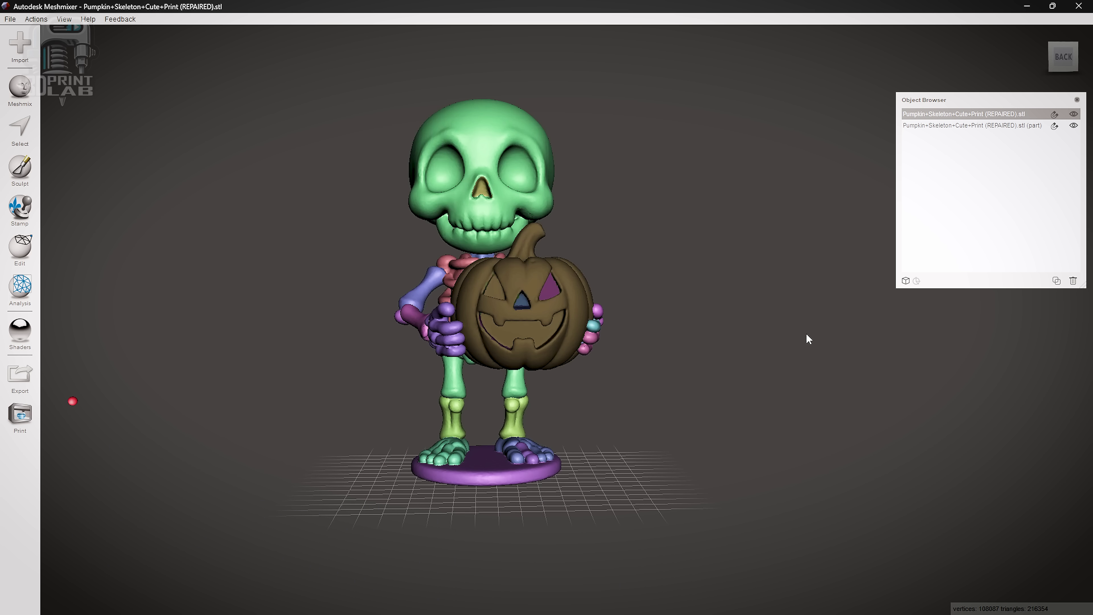
{"action": "right_click_drag", "start_coordinate": [641, 291], "coordinate": [685, 309]}
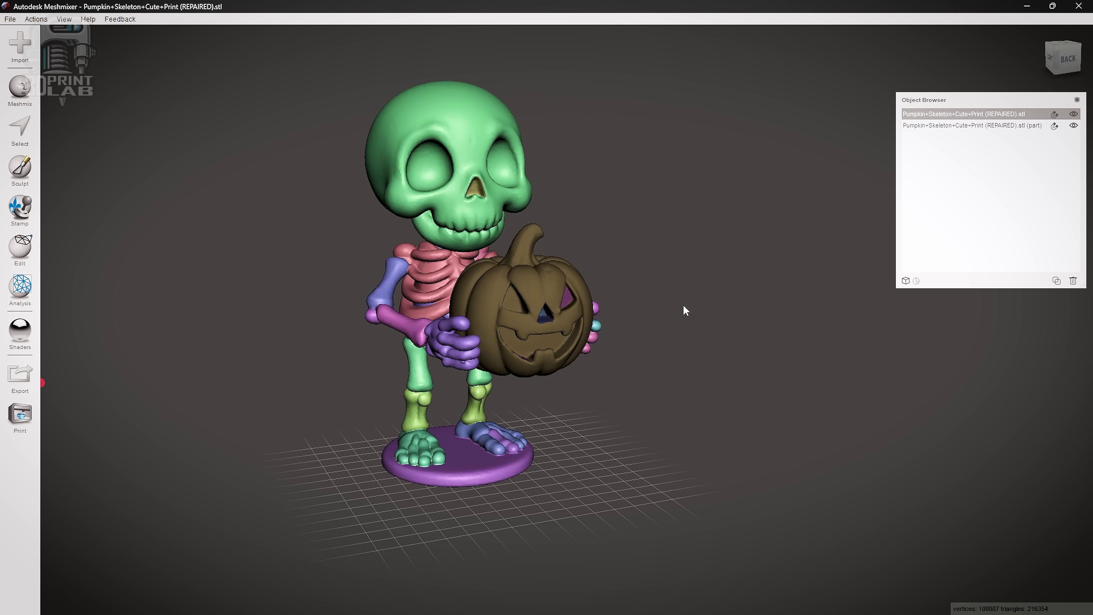